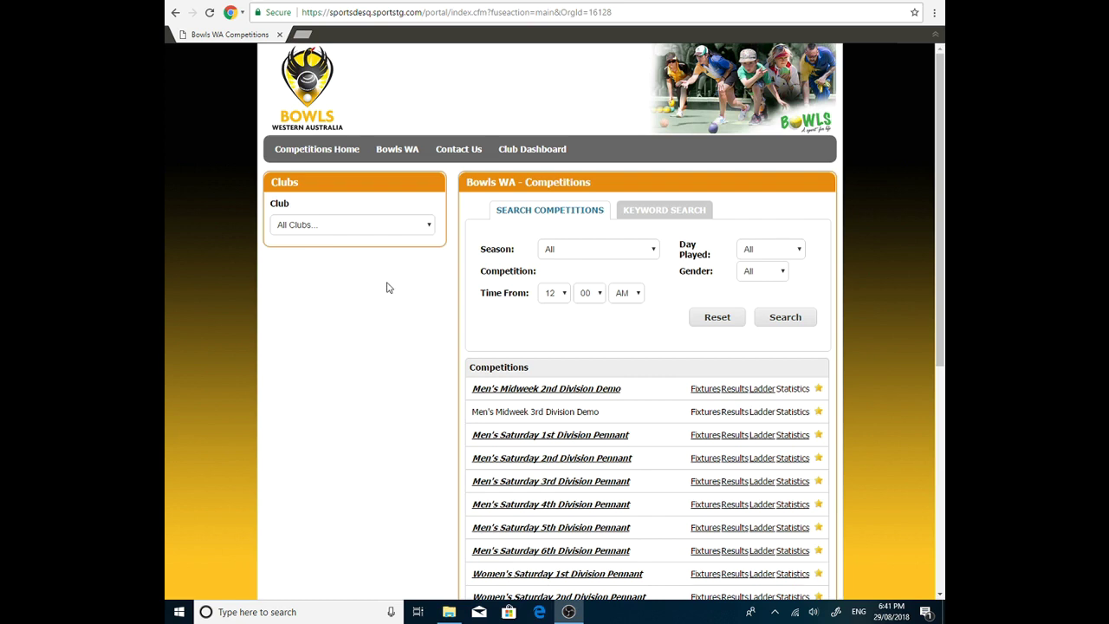
Step: Select Cambridge Bowling & Recreation Club (Inc) as the club
click(373, 227)
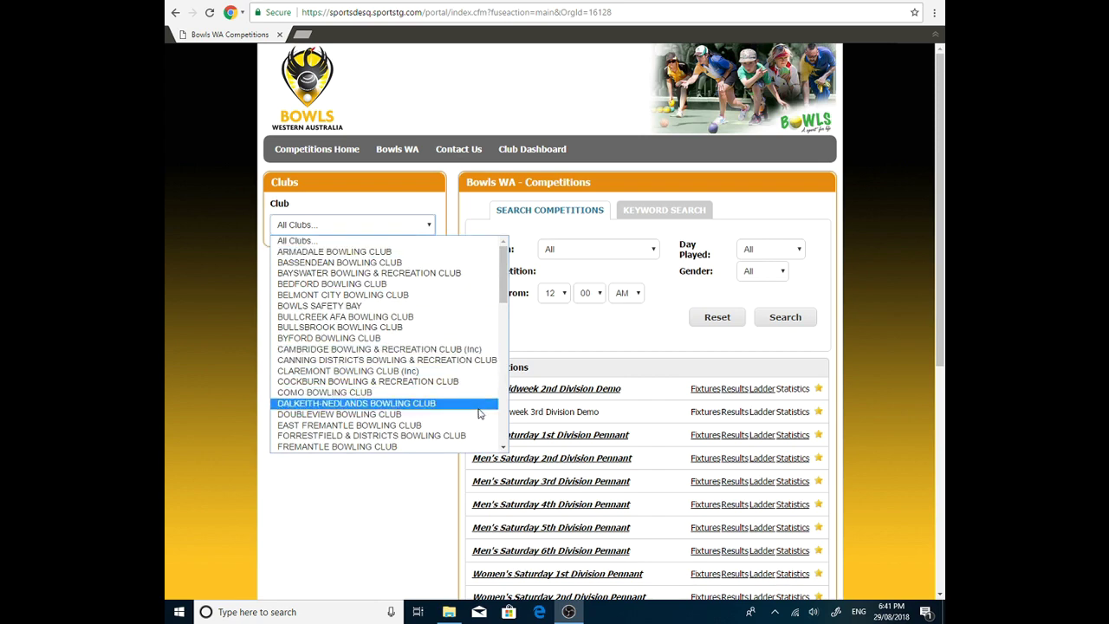
scroll(507, 438, down, 10)
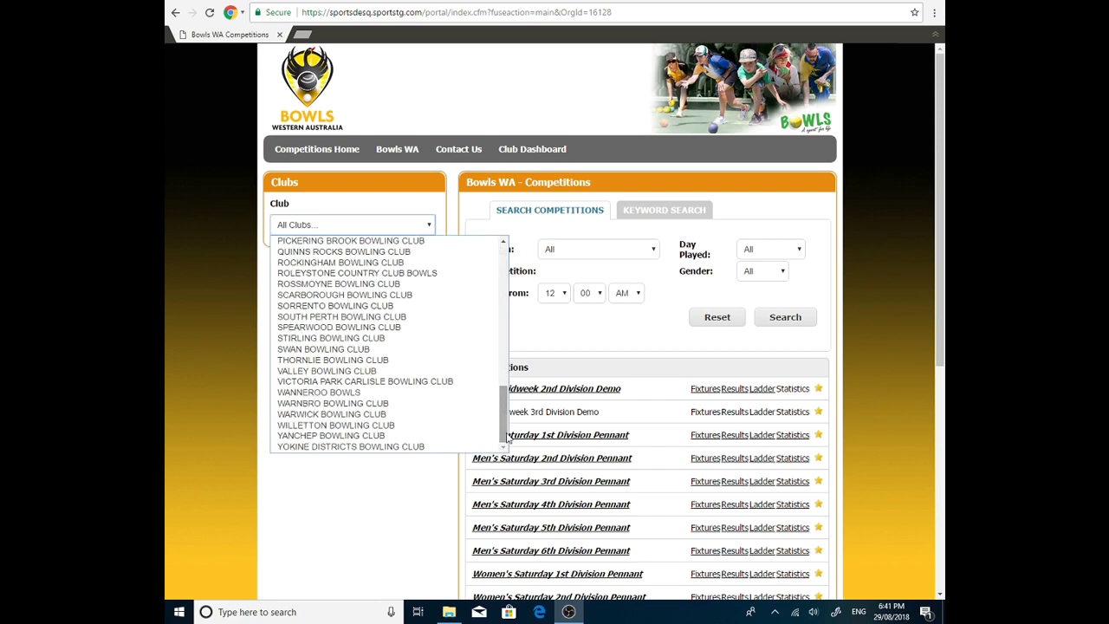
scroll(504, 259, up, 10)
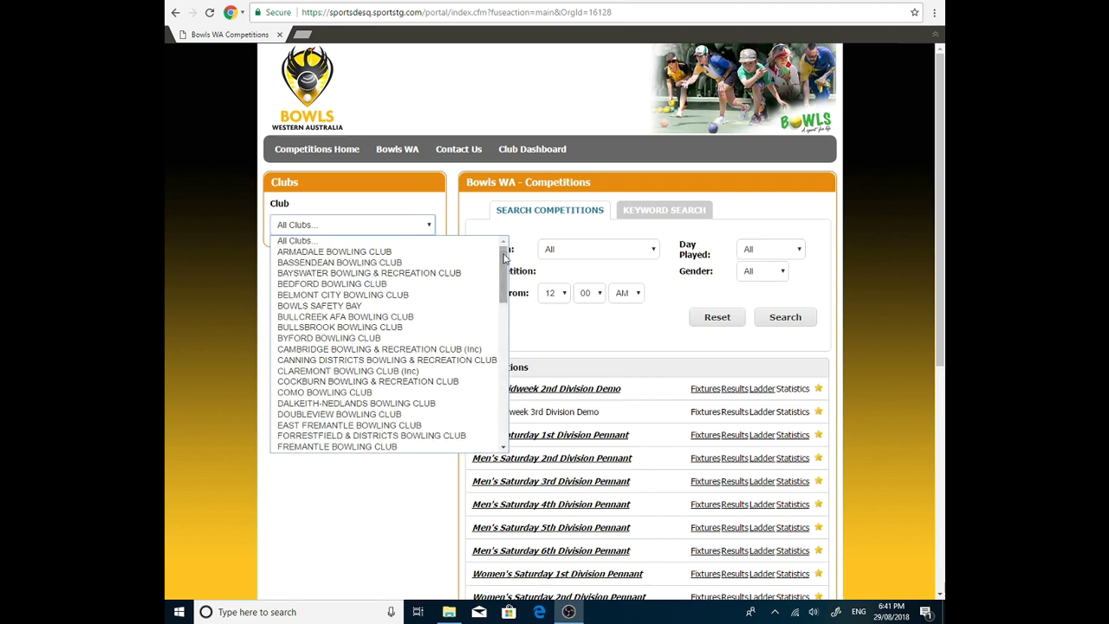
click(361, 350)
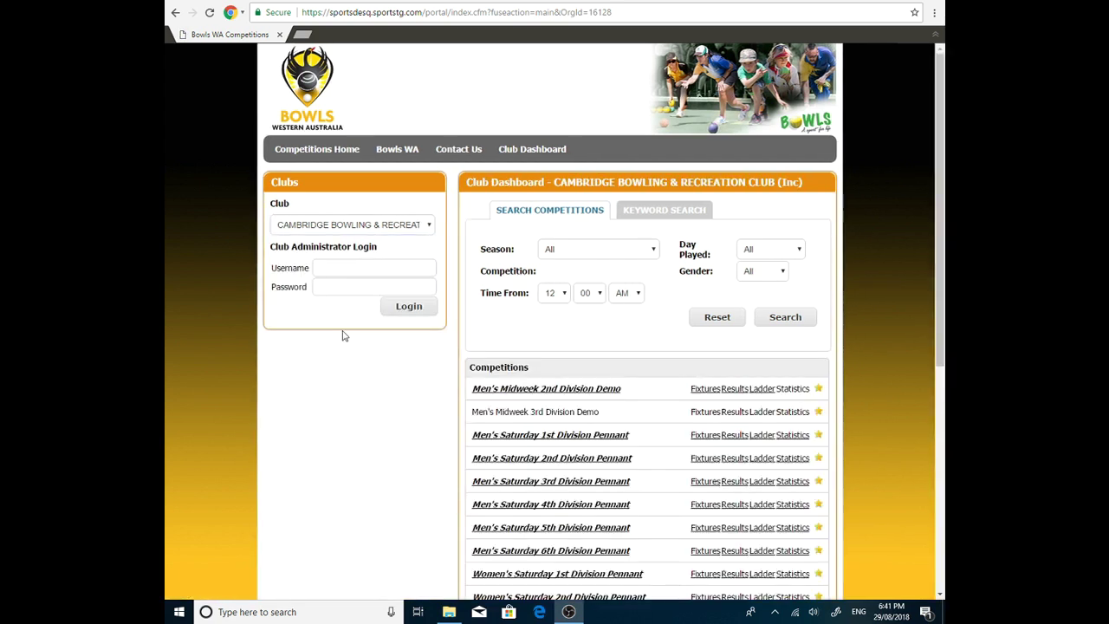
Step: Try to log in as club administrator with the saved username and password
click(336, 266)
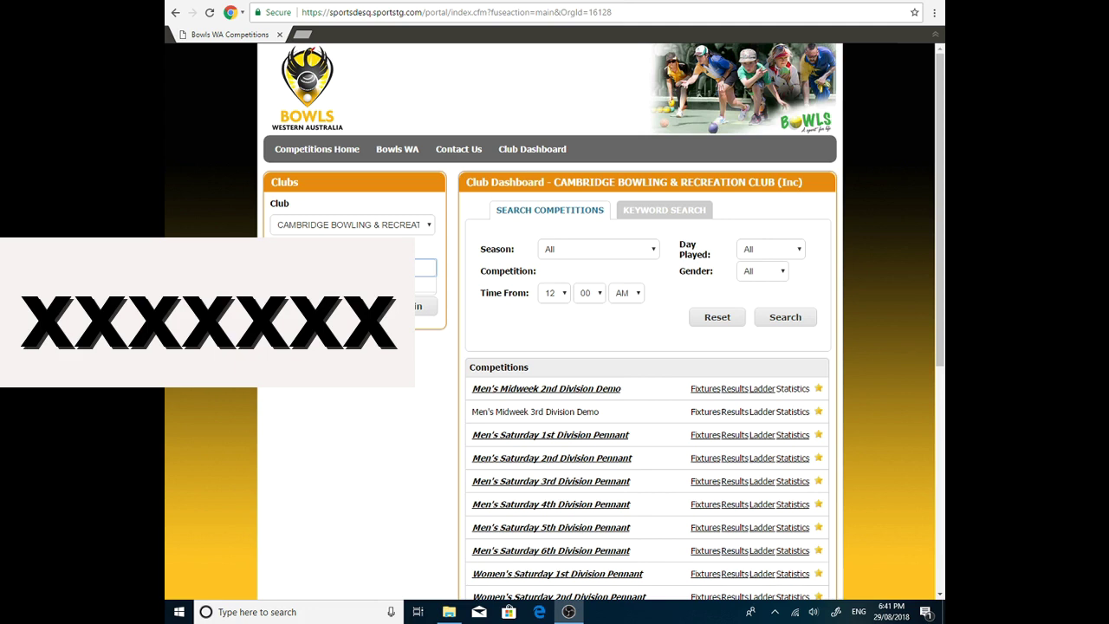
key(Down)
key(Return)
key(Tab)
key(Tab)
key(Return)
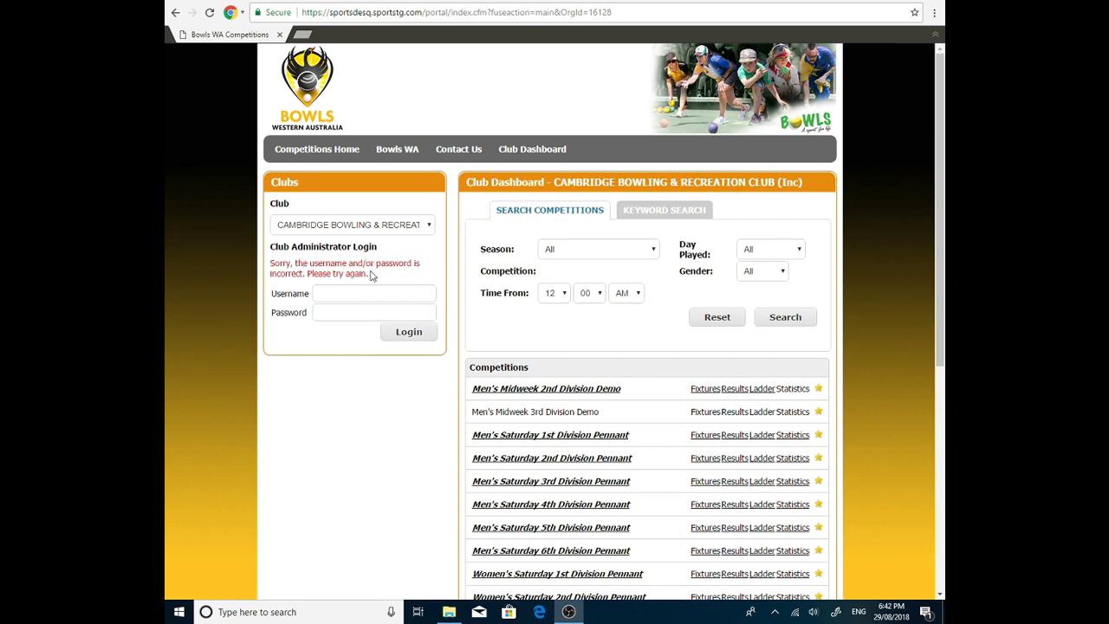
Step: Enter the club administrator's username and password again and log in to the club dashboard
click(346, 293)
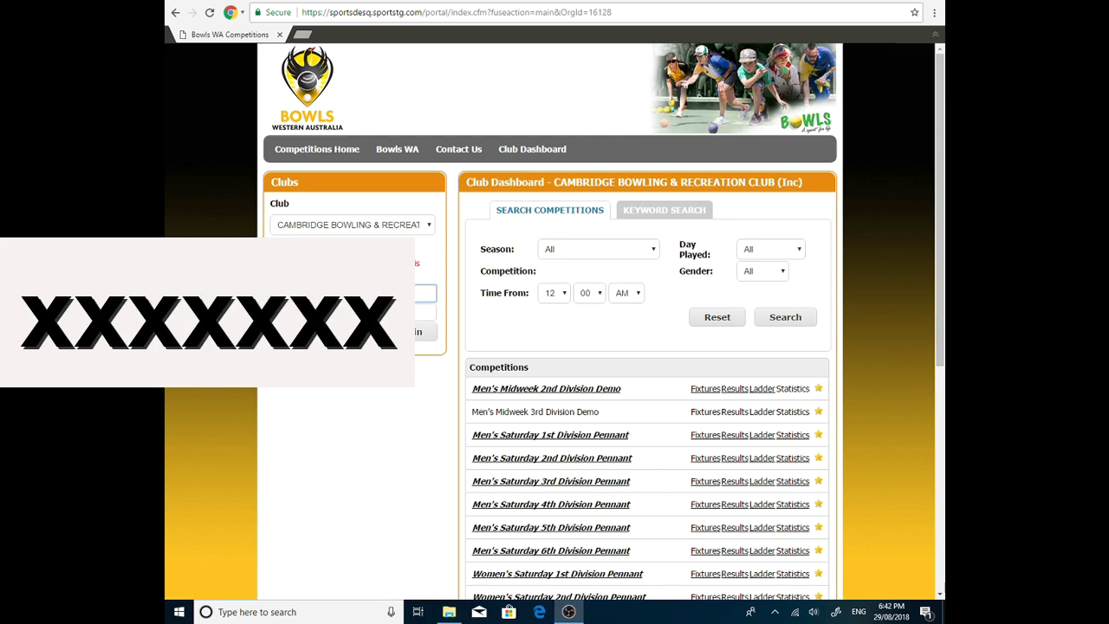
key(Tab)
key(Return)
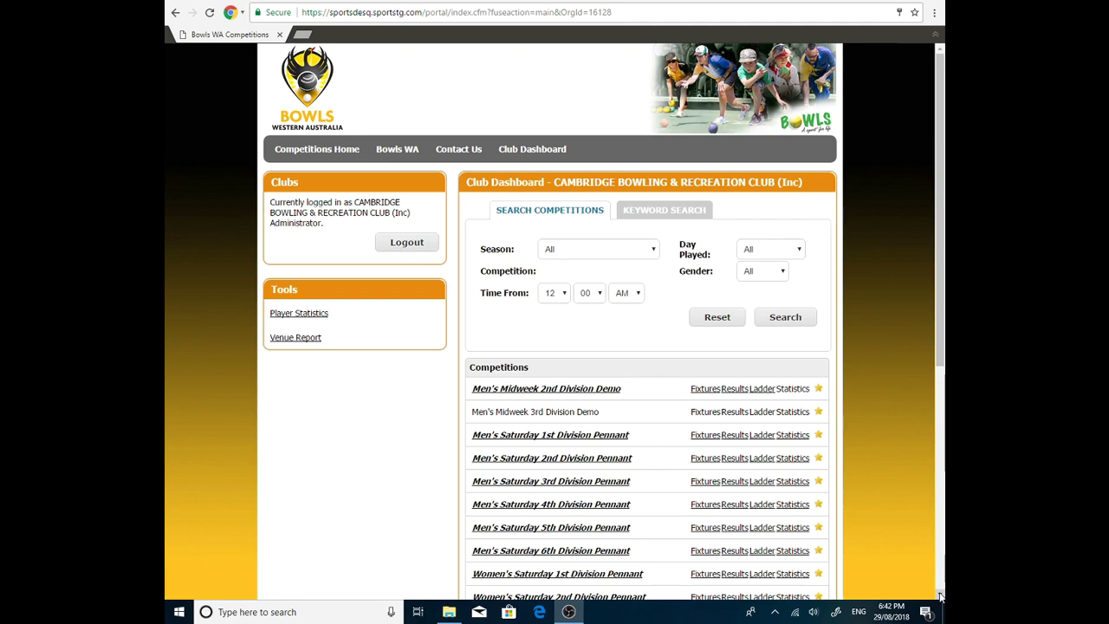
Step: Look through the club's competitions and filter them by the 2017-2018 Women's Tuesday Pennant Competition season
scroll(942, 597, down, 4)
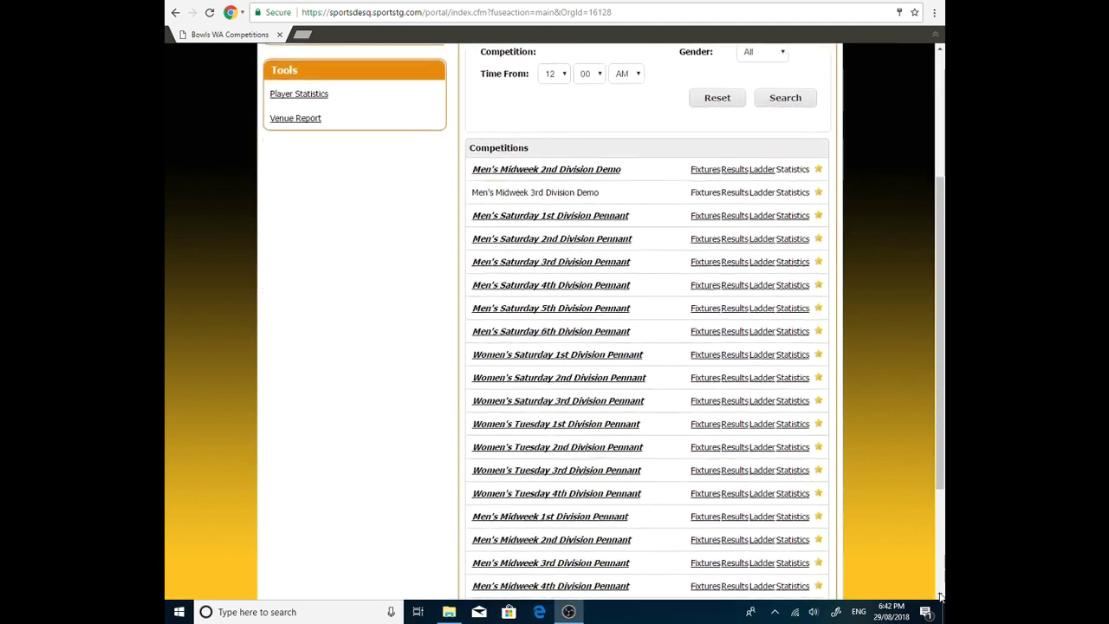
scroll(941, 597, down, 2)
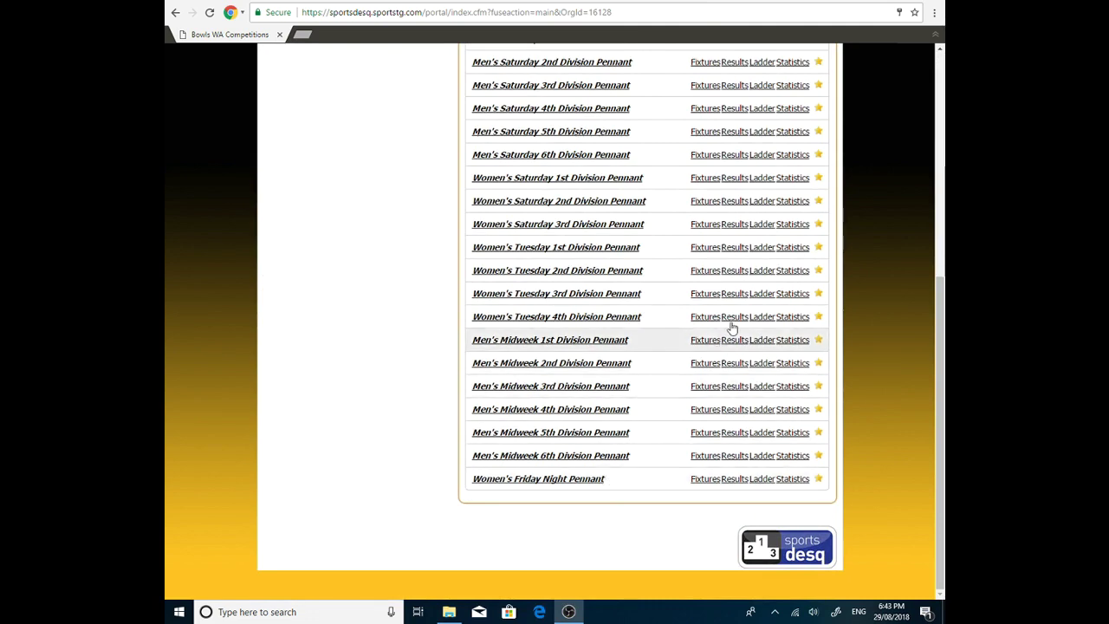
click(941, 68)
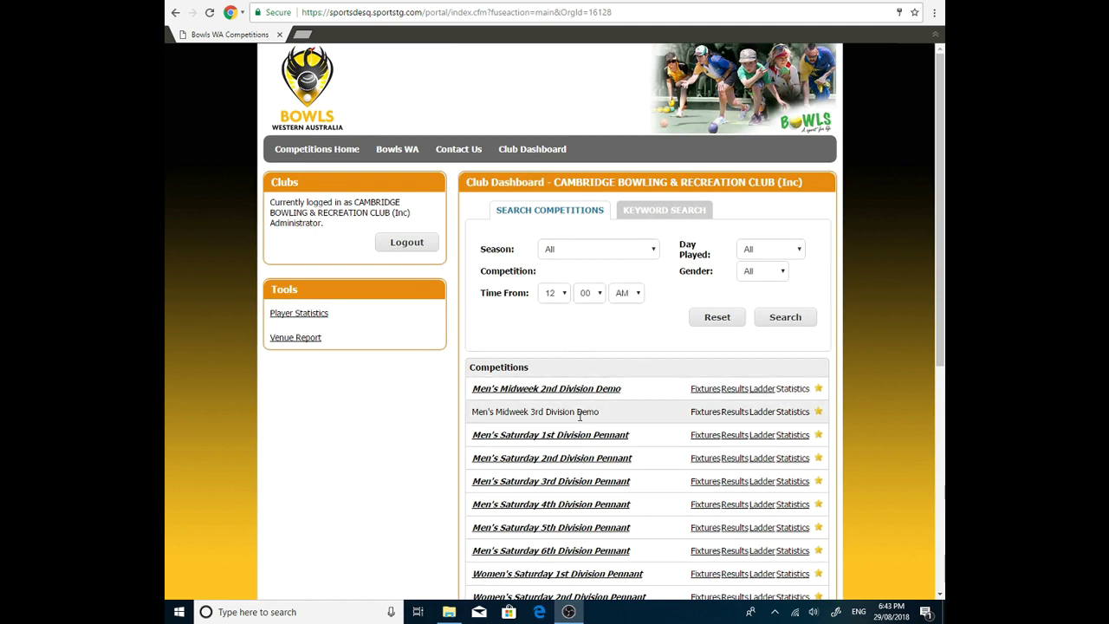
click(604, 253)
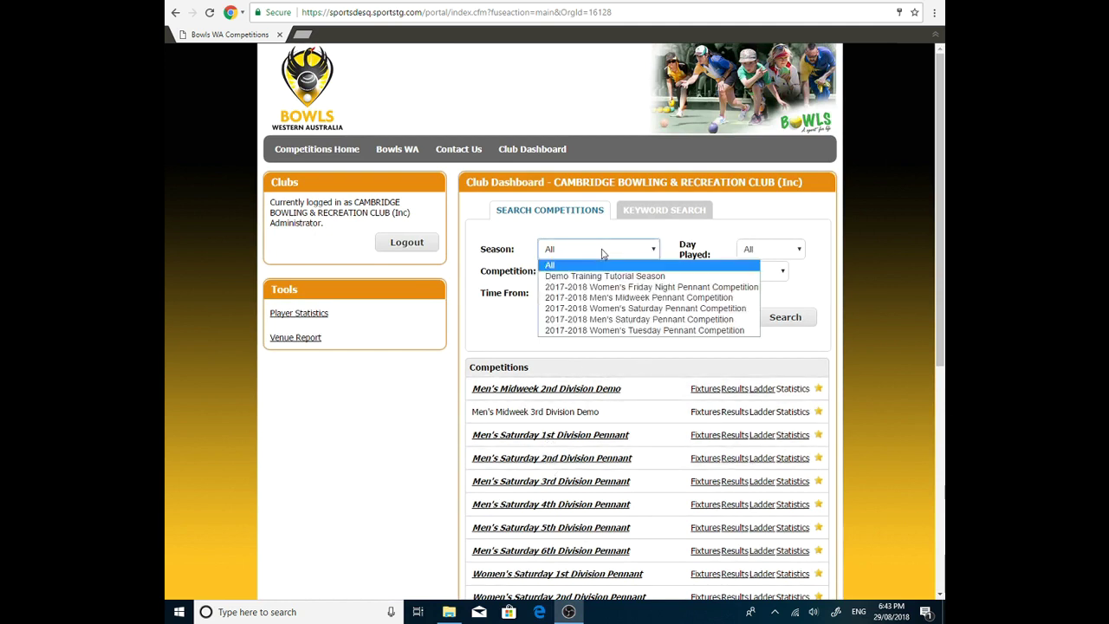
click(609, 330)
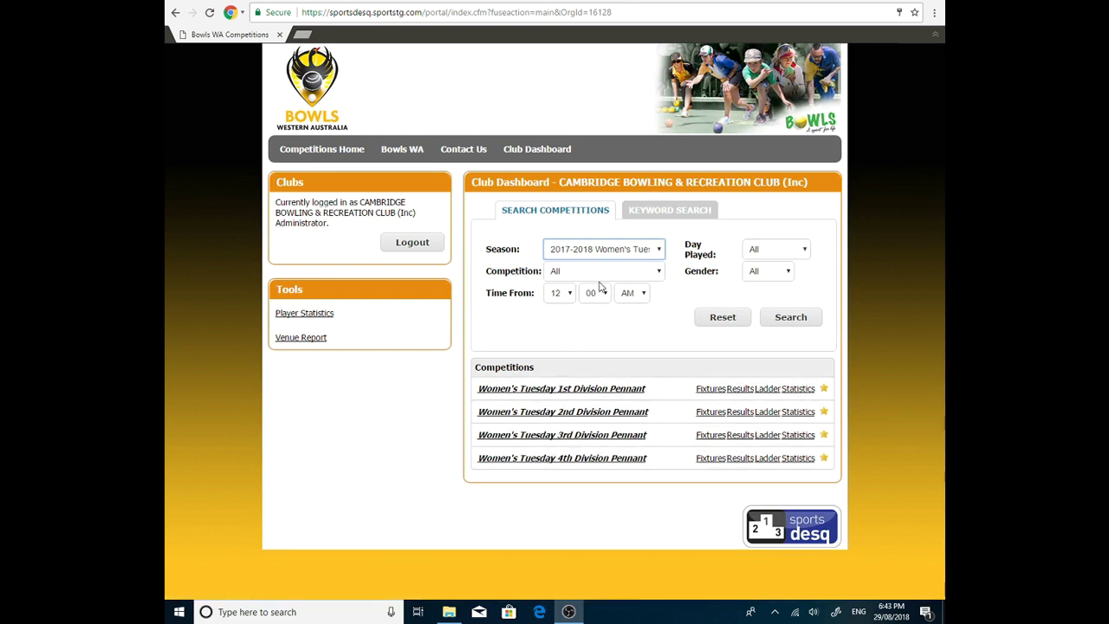
Step: Filter the competitions by Demo Training Tutorial Season and open the Men's Midweek 2nd Division Demo
click(612, 251)
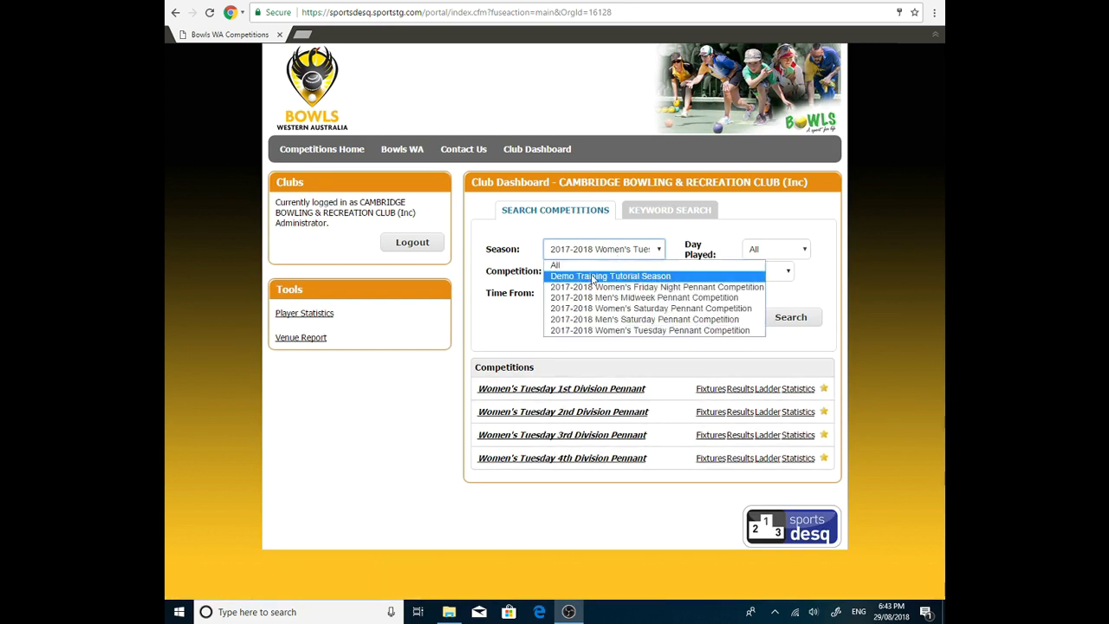
click(586, 277)
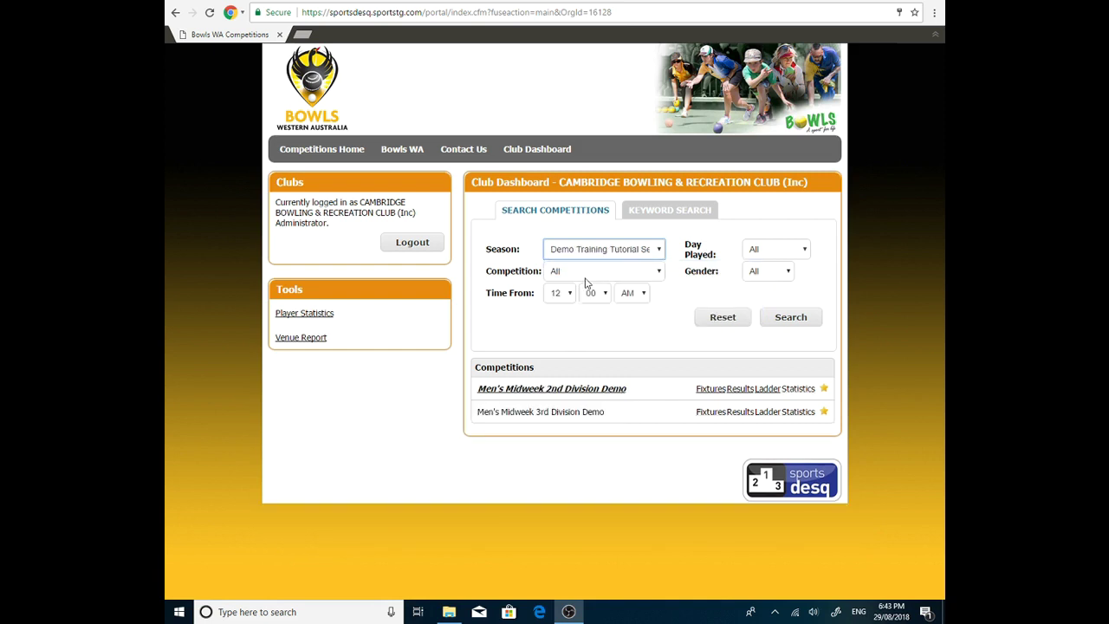
click(548, 392)
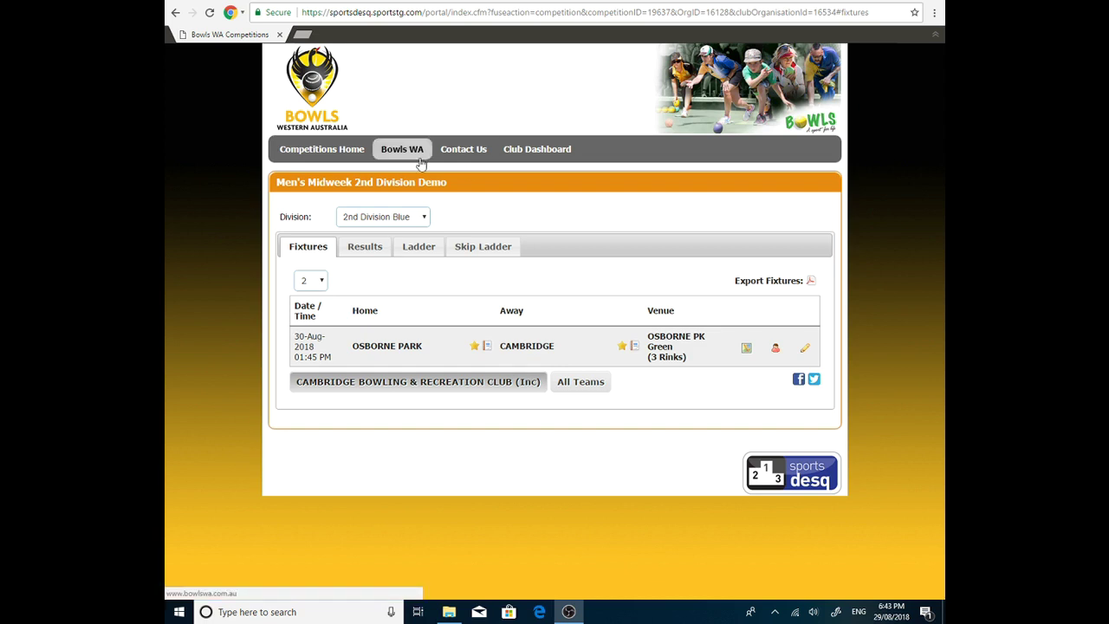
Step: Show the 2nd Division Red fixtures and open results entry for the Cambridge v South Perth match
click(410, 222)
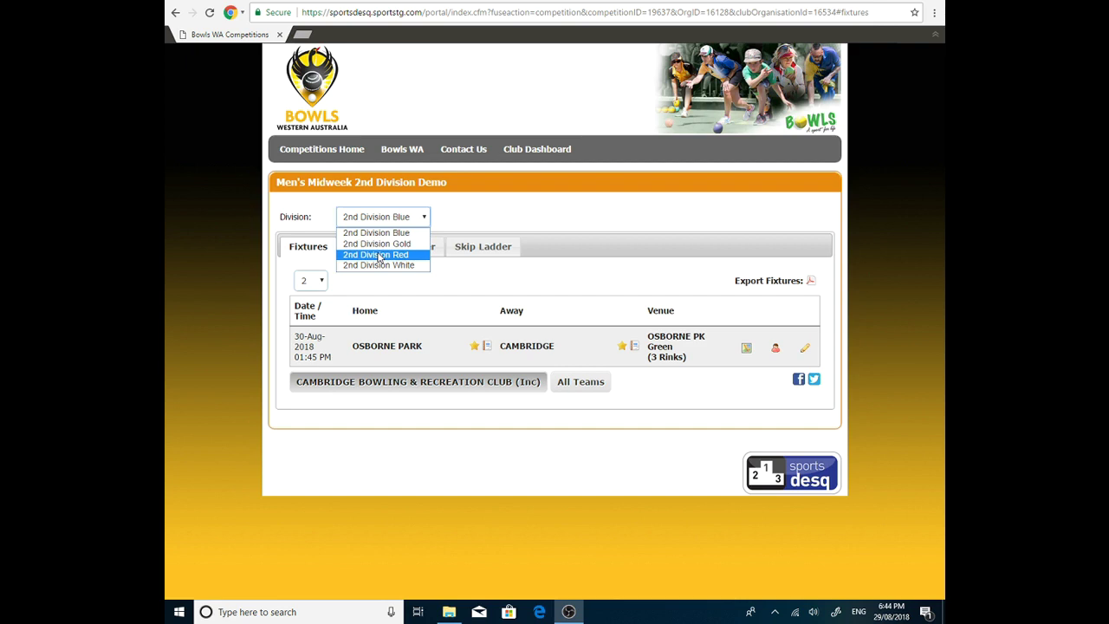
click(378, 254)
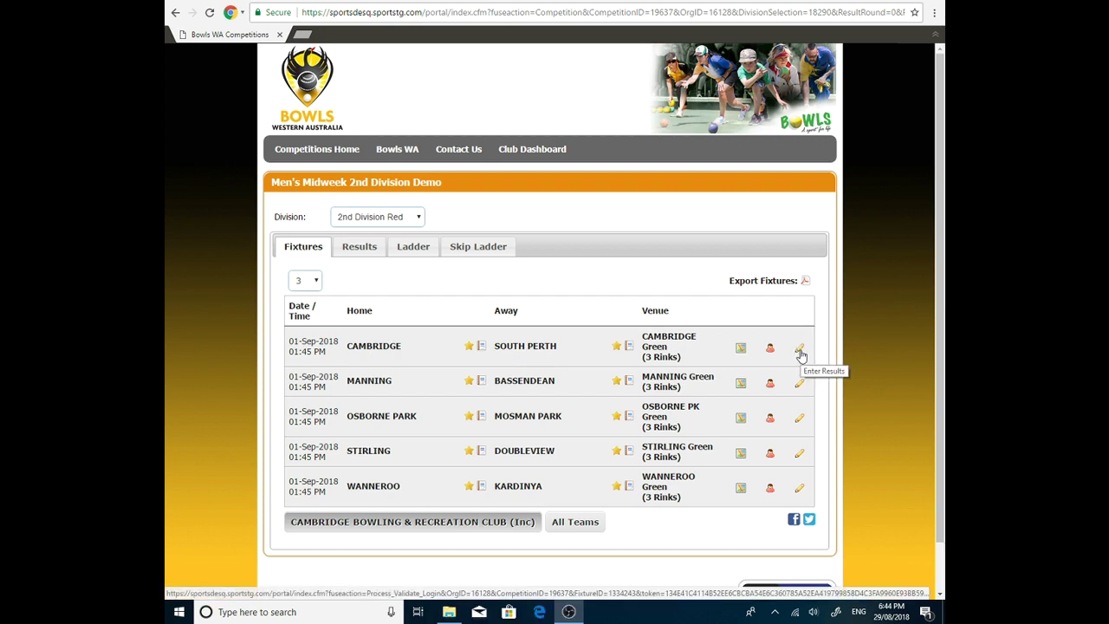
click(799, 350)
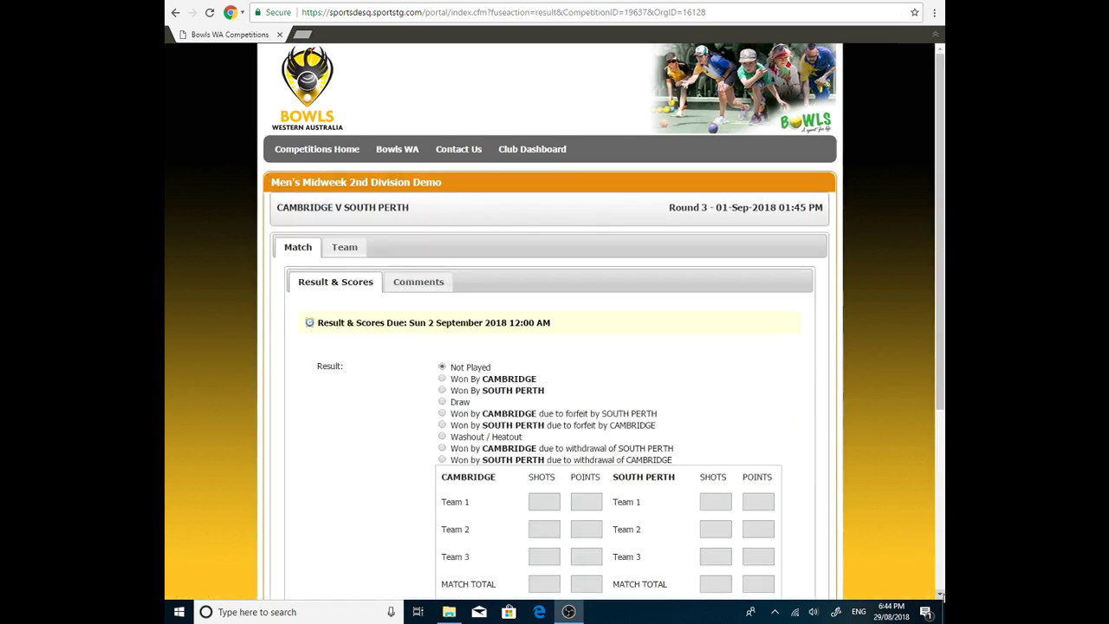
Step: Examine the match's score form, then the team section's copy-previous-team option and team roles
click(941, 596)
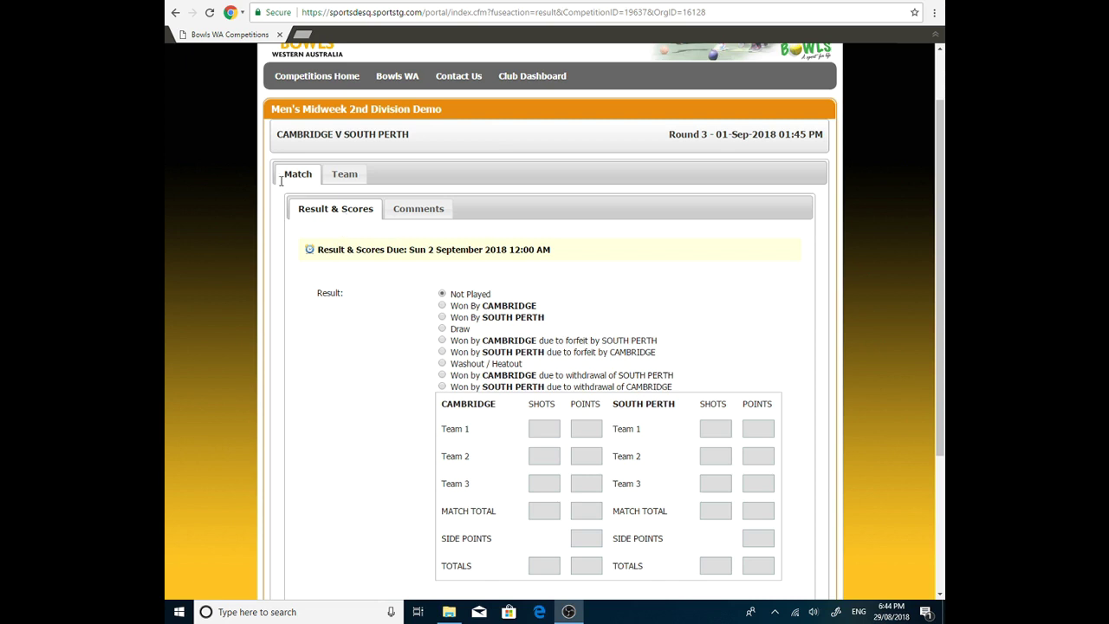
click(343, 175)
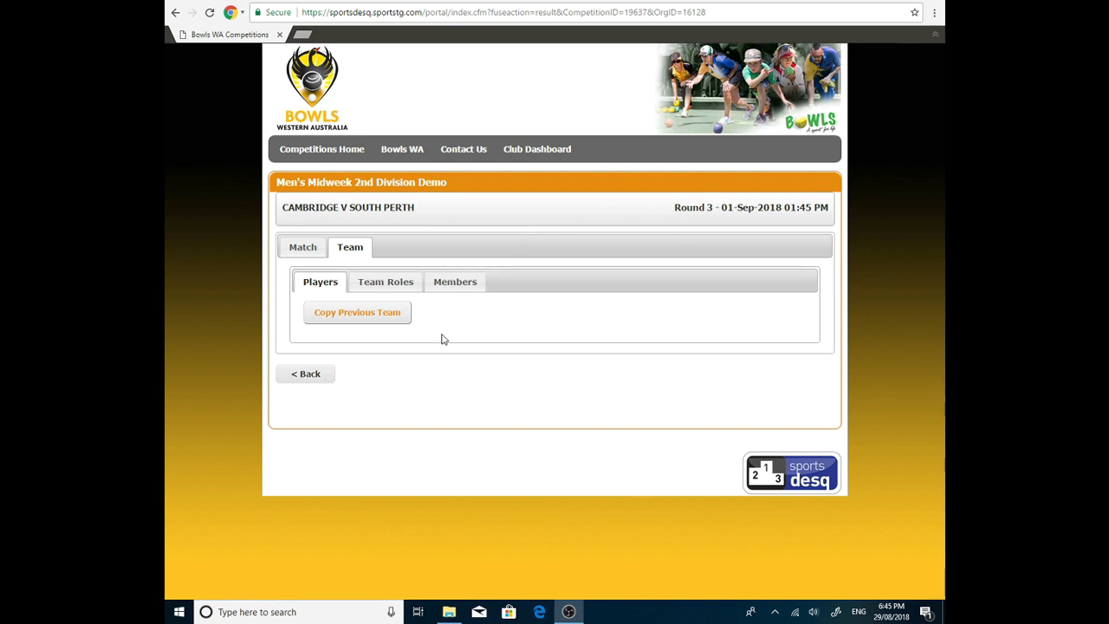
click(362, 313)
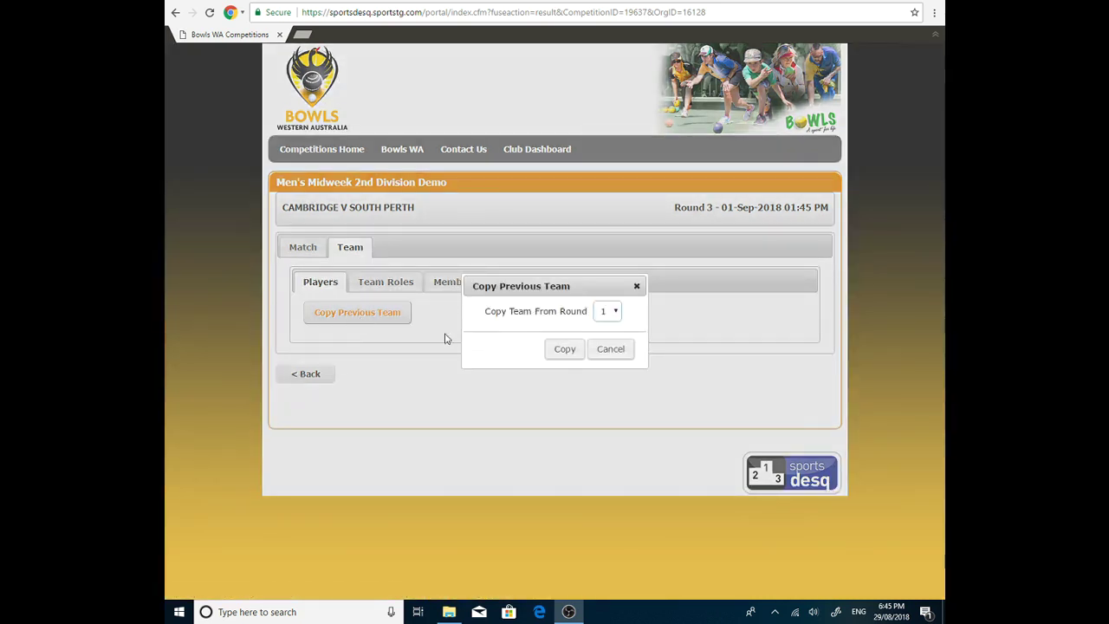
click(638, 287)
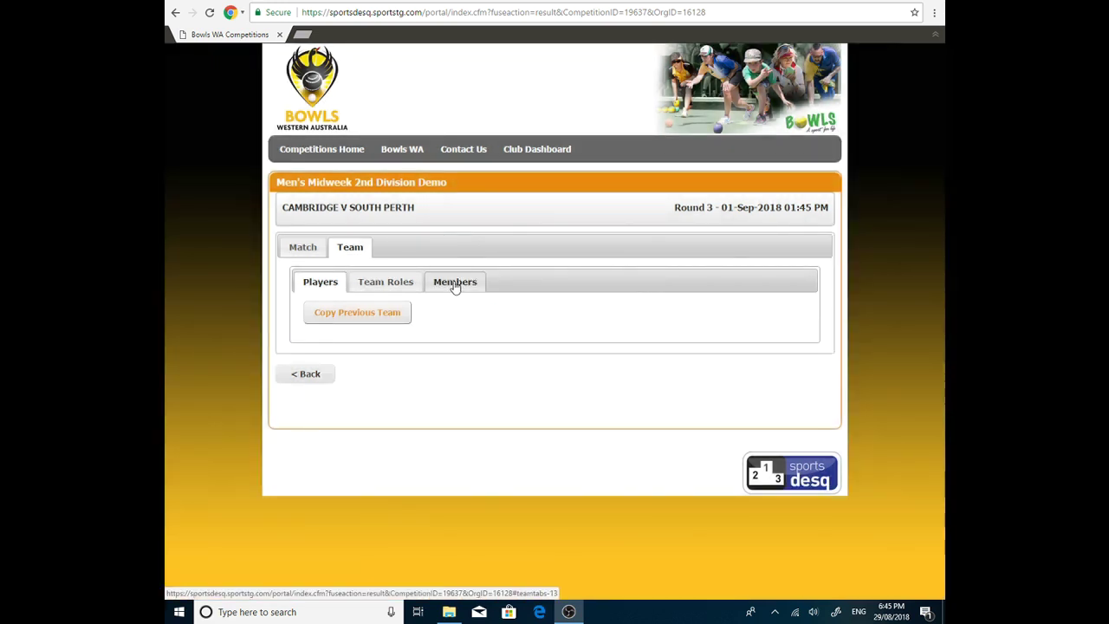
click(374, 288)
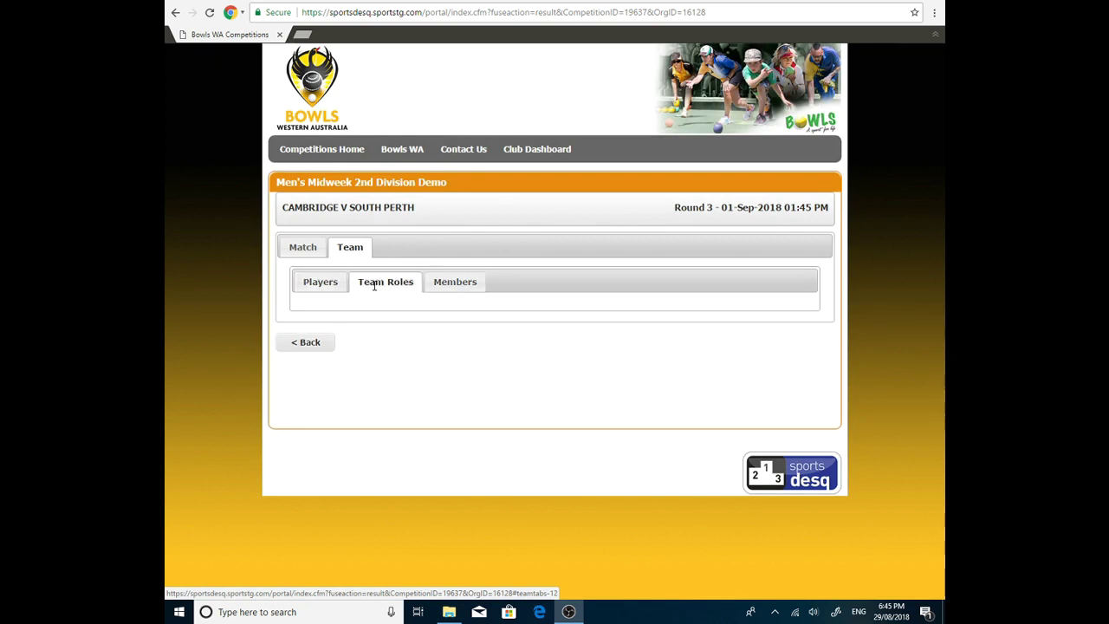
Step: Open the Cambridge team's member list and check the minimum number of players required
click(452, 288)
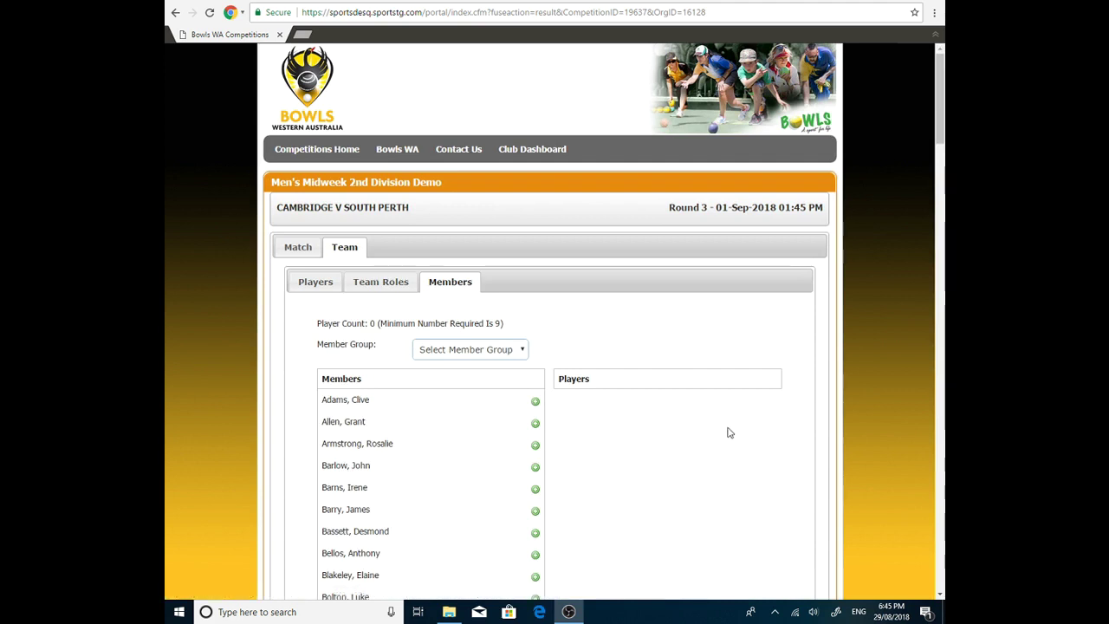
click(942, 596)
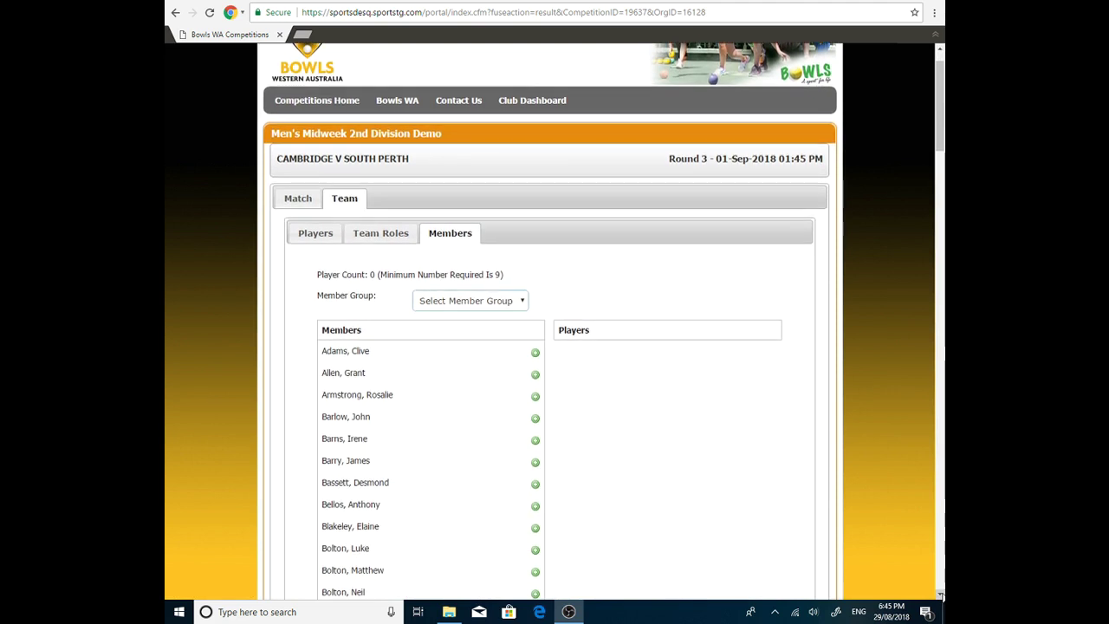
click(941, 596)
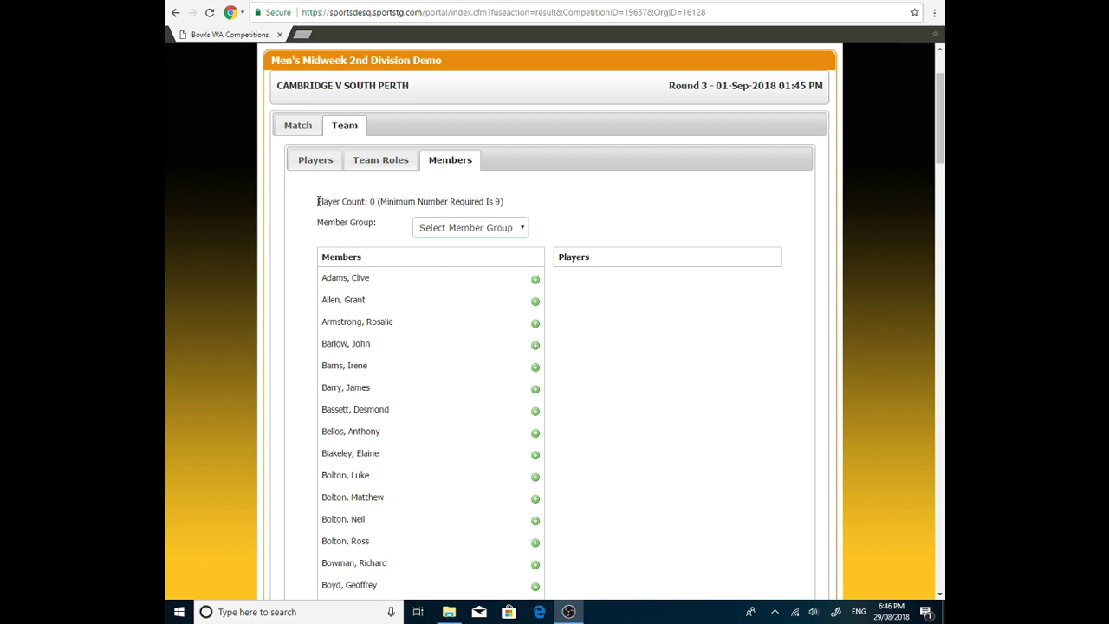
drag(318, 201, 506, 206)
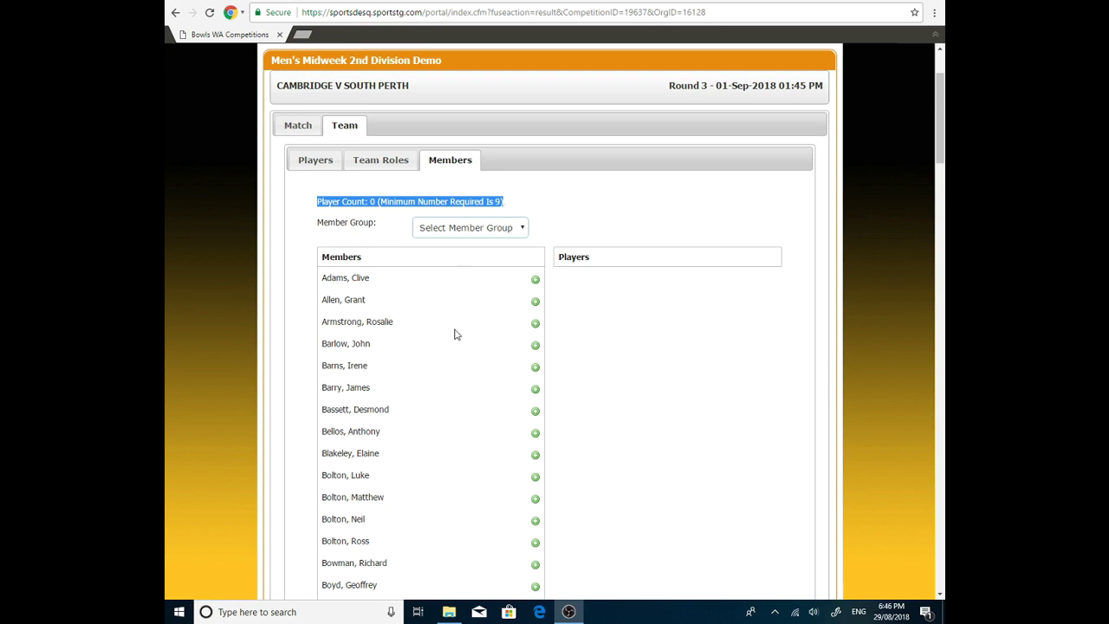
click(456, 335)
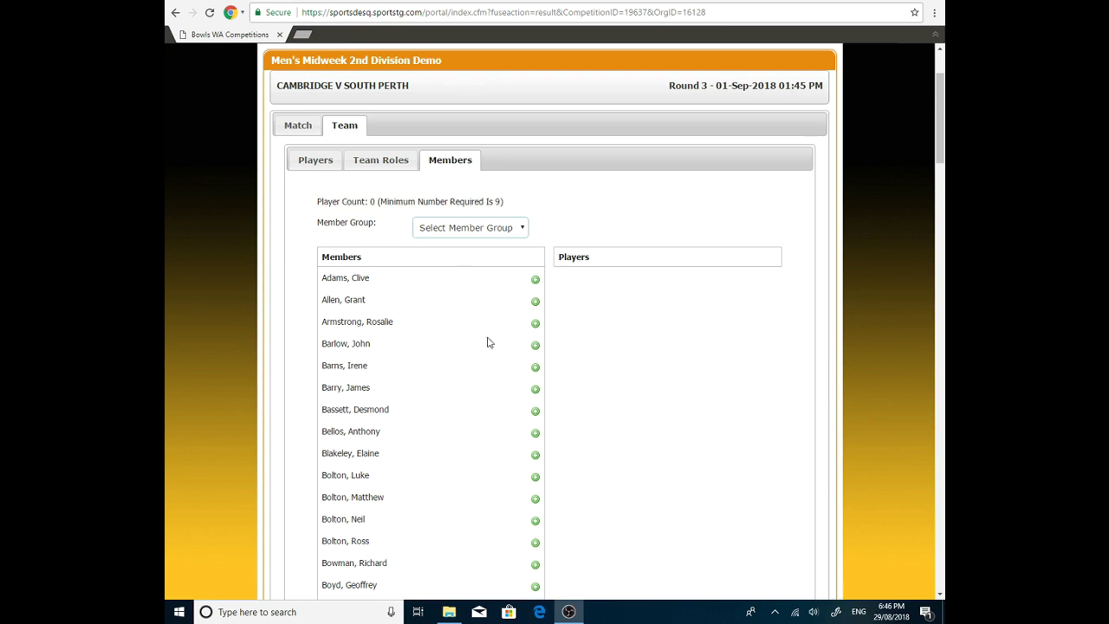
Step: Add four club members to the Cambridge player list in order as Team 1 lead, second, third and skip
click(534, 345)
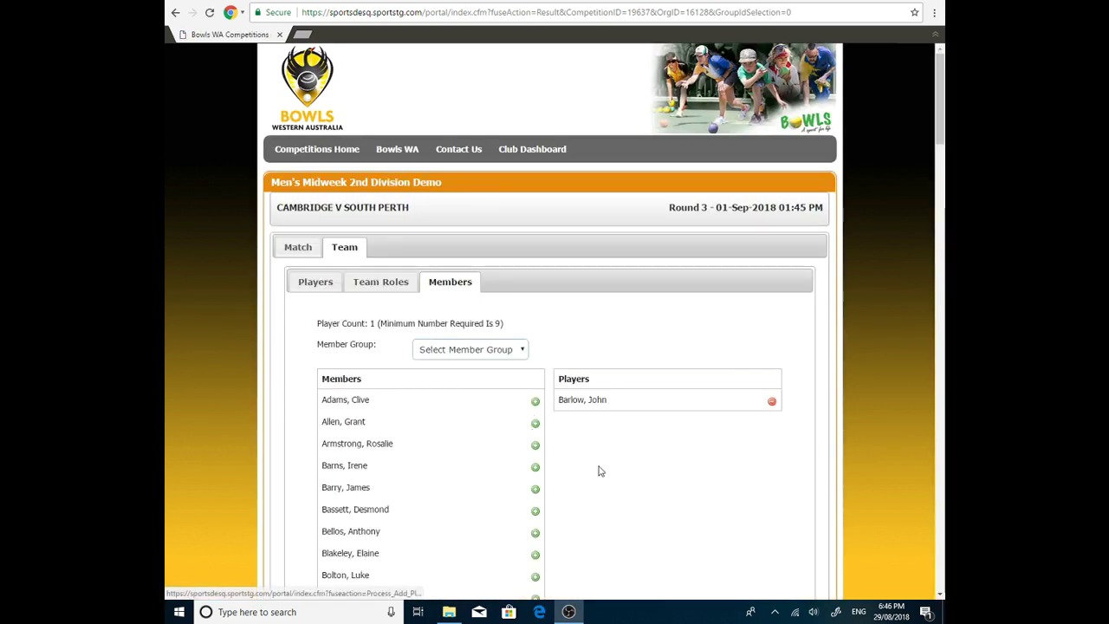
scroll(941, 579, down, 5)
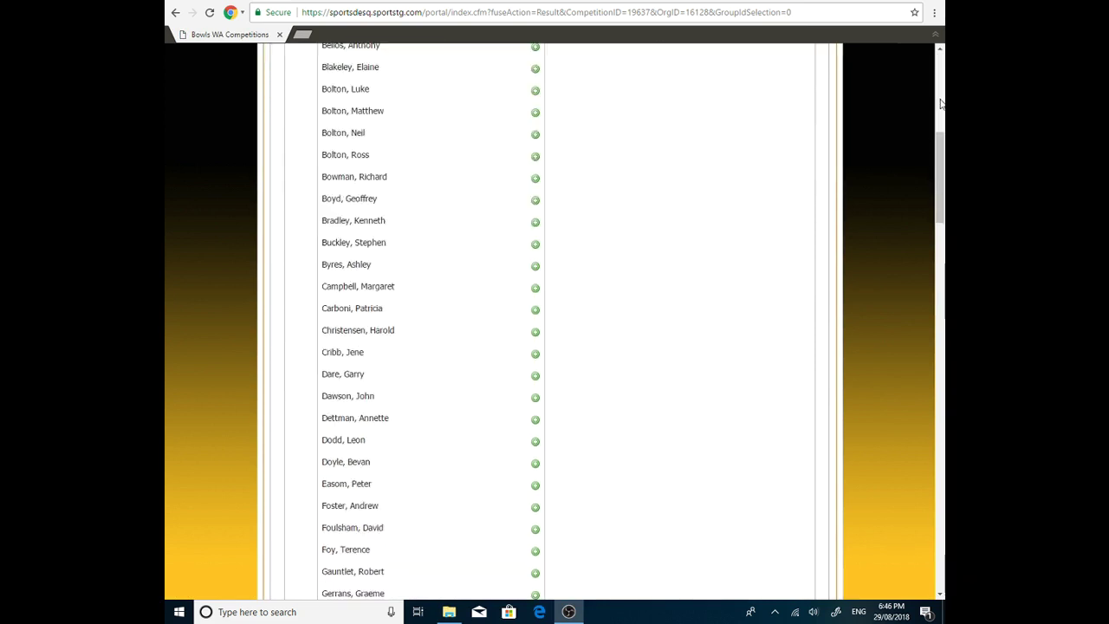
scroll(940, 52, up, 3)
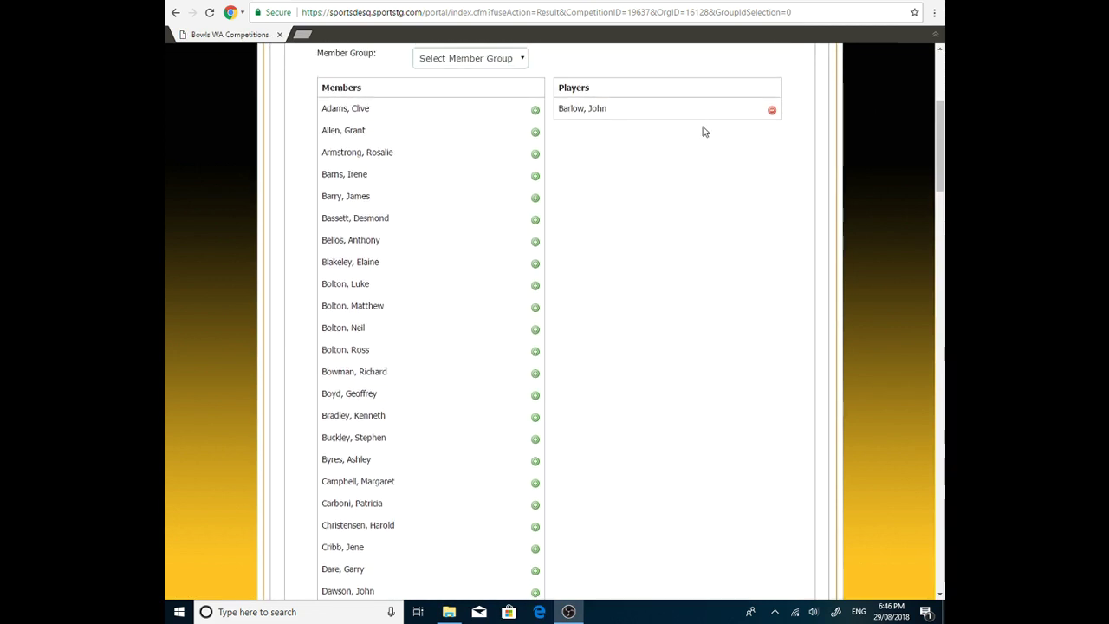
click(536, 440)
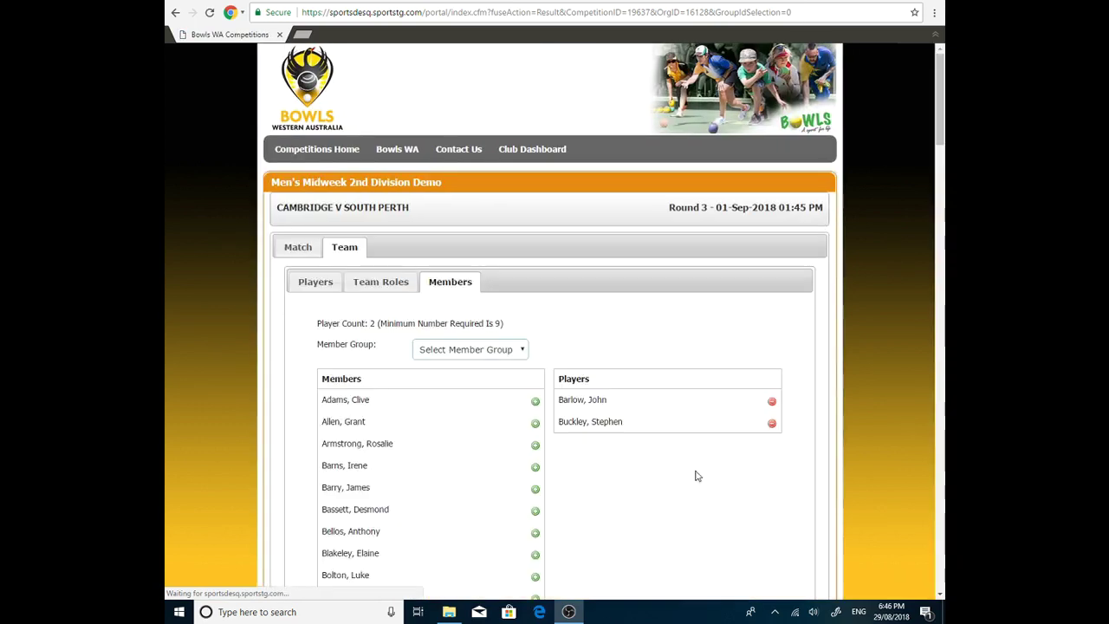
scroll(614, 448, down, 5)
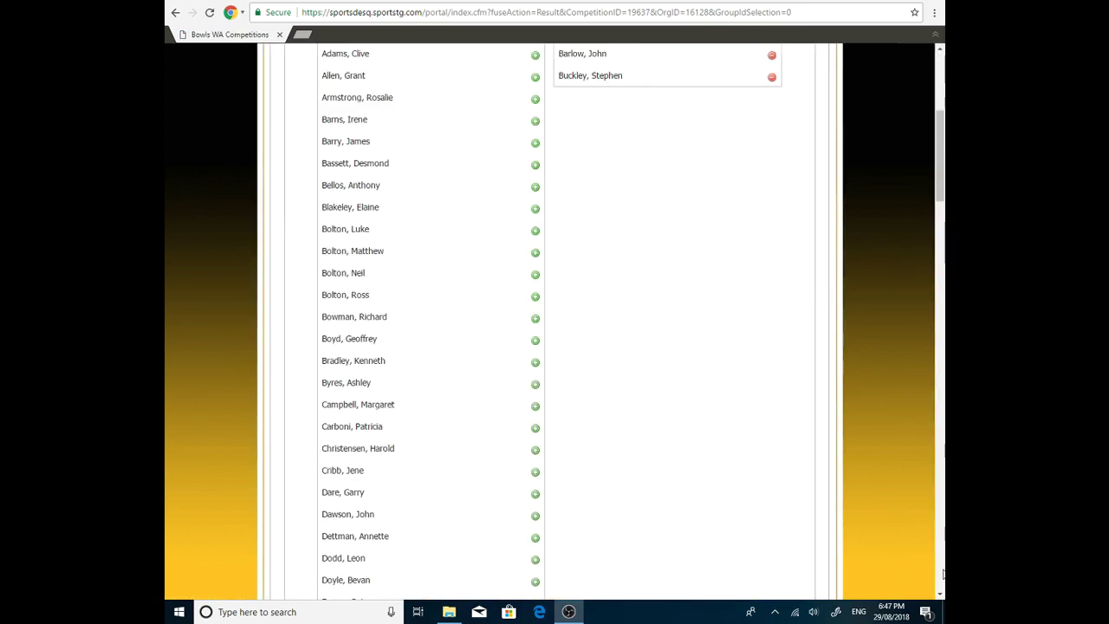
click(536, 442)
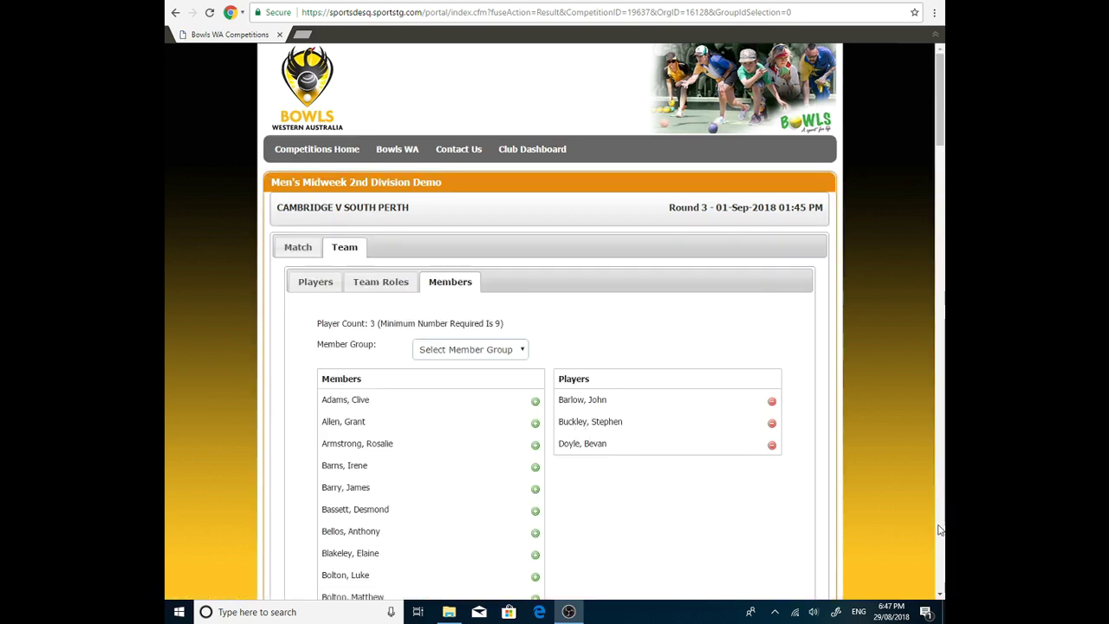
scroll(942, 552, down, 1)
scroll(942, 551, down, 20)
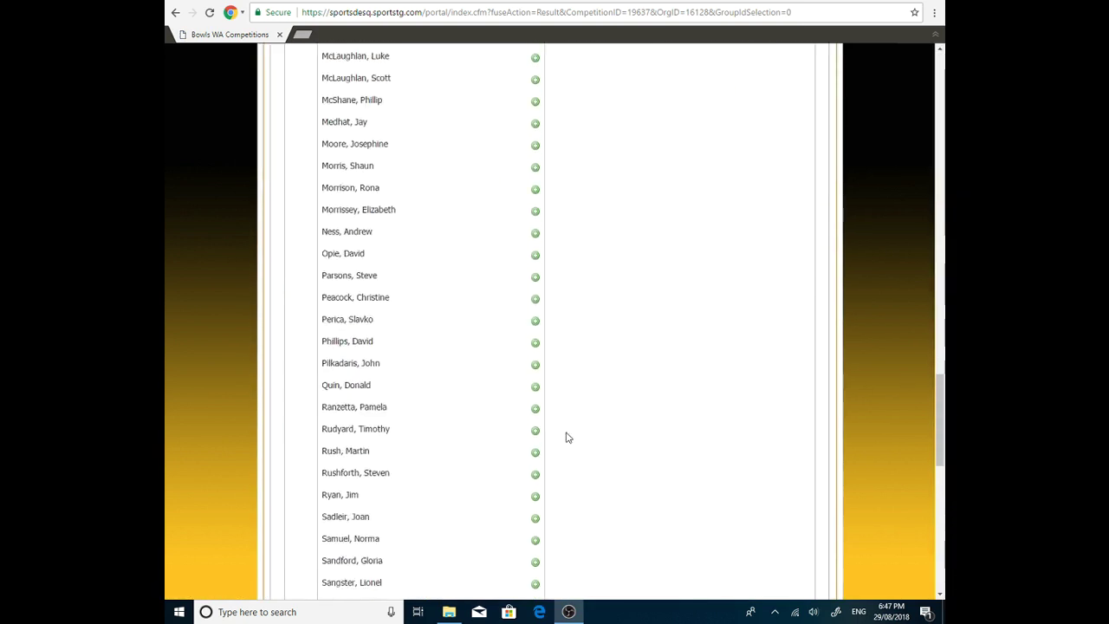
click(536, 475)
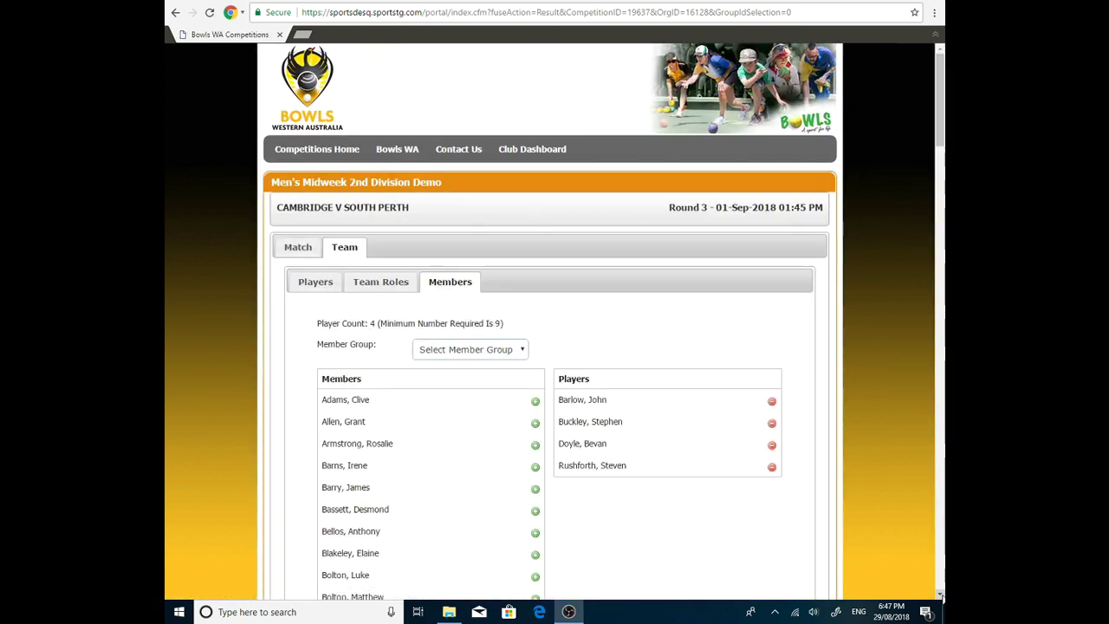
Step: Add four more club members to the player list to fill the Team 2 lead, second, third and skip positions
scroll(941, 596, down, 3)
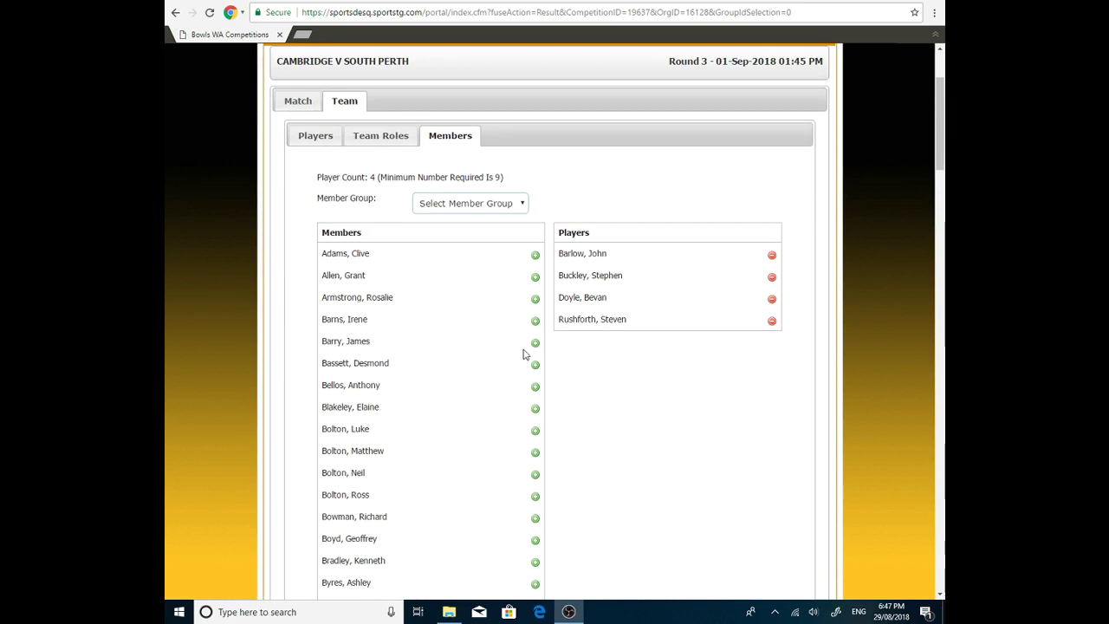
click(536, 345)
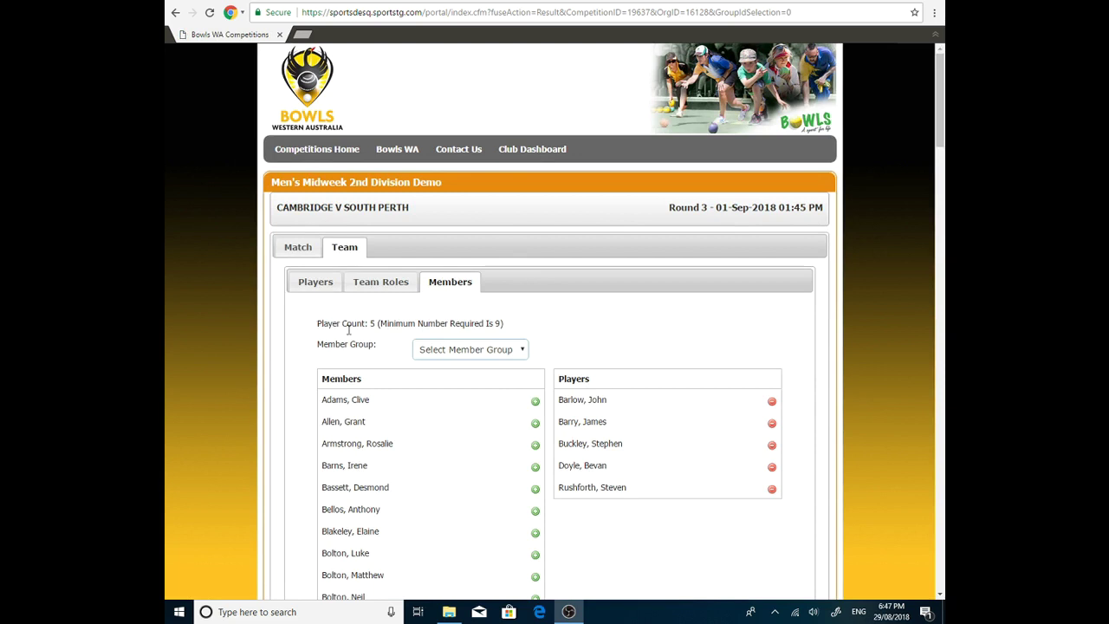
drag(317, 324, 379, 327)
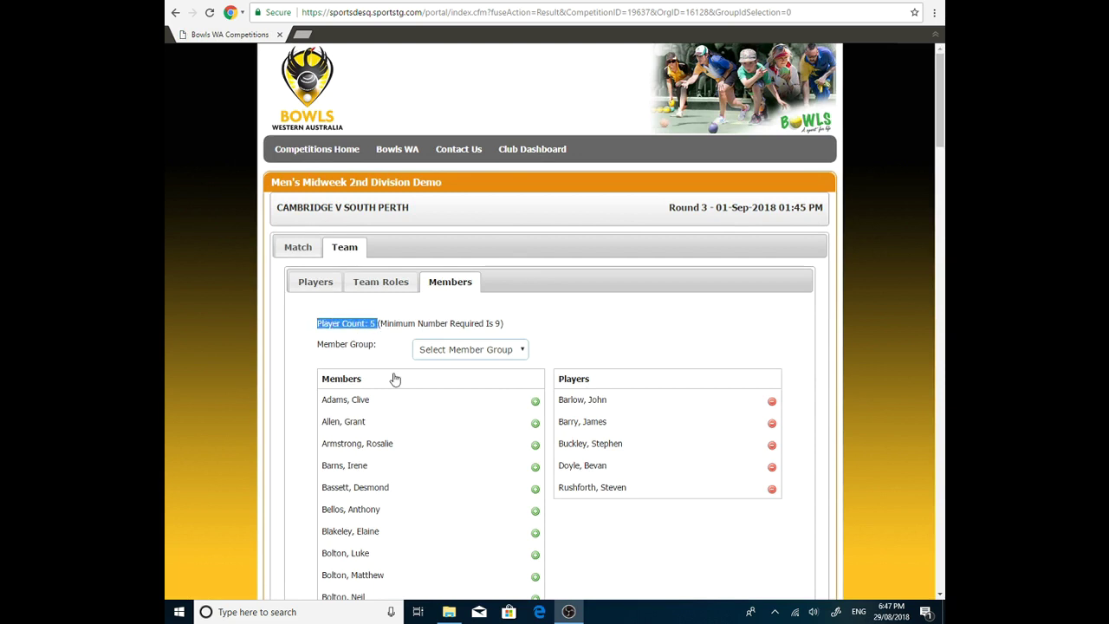
click(536, 446)
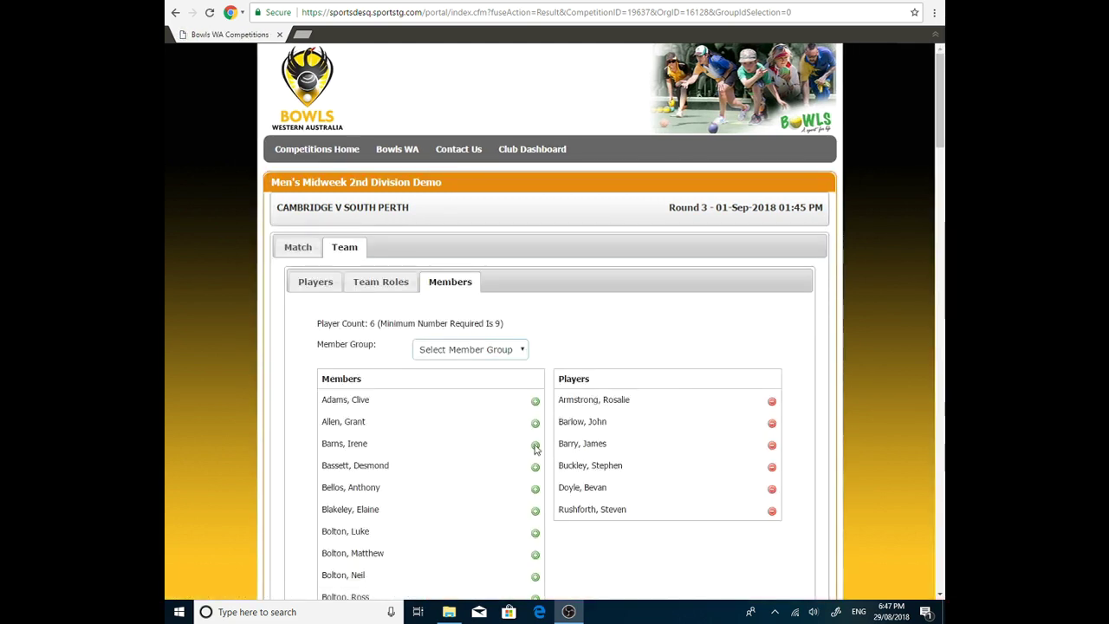
click(536, 424)
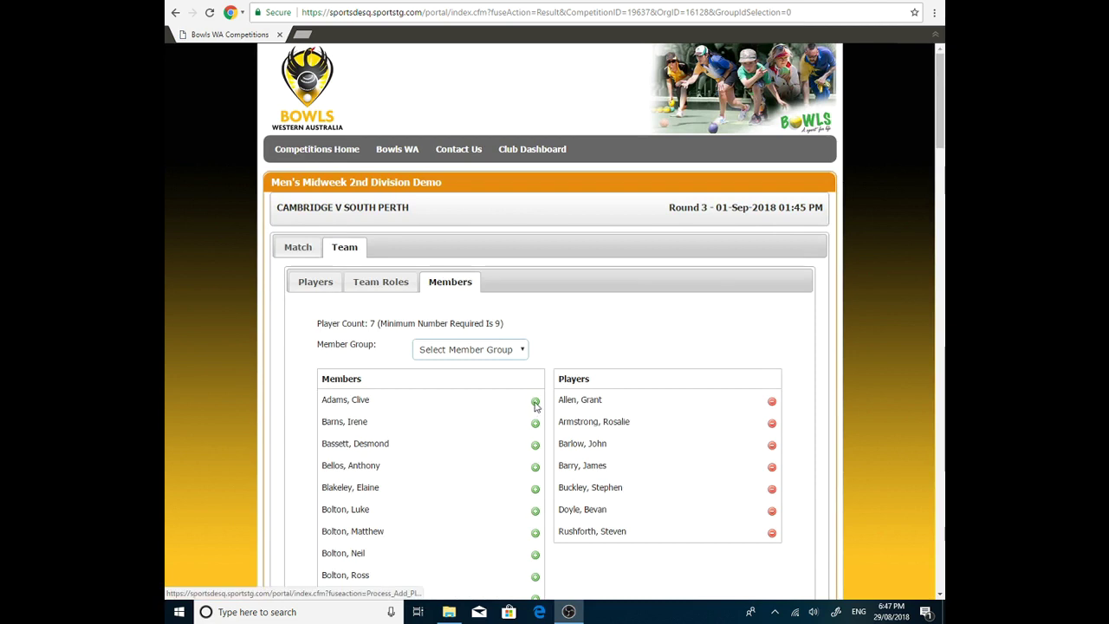
click(536, 403)
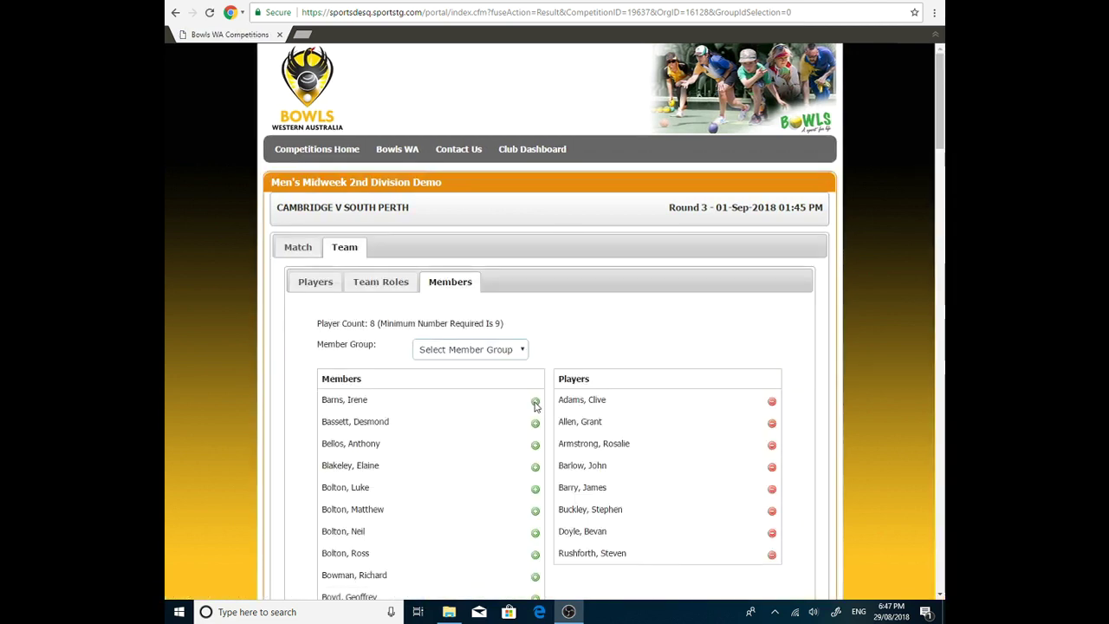
Step: Add four further club members for the Team 3 positions, bringing the selection to 12 players
click(535, 448)
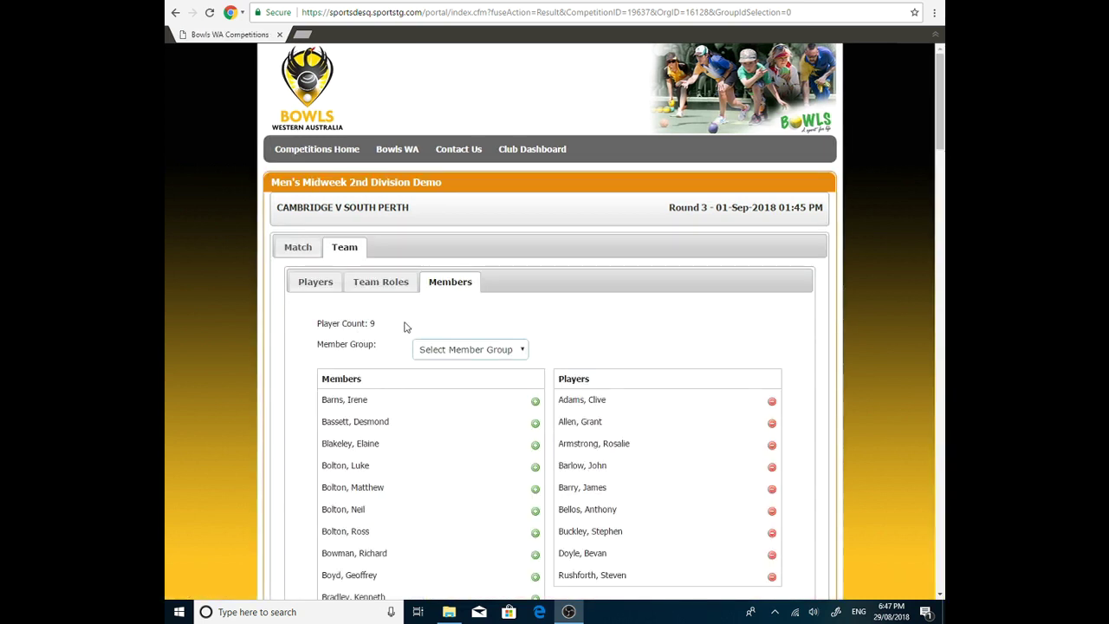
click(535, 512)
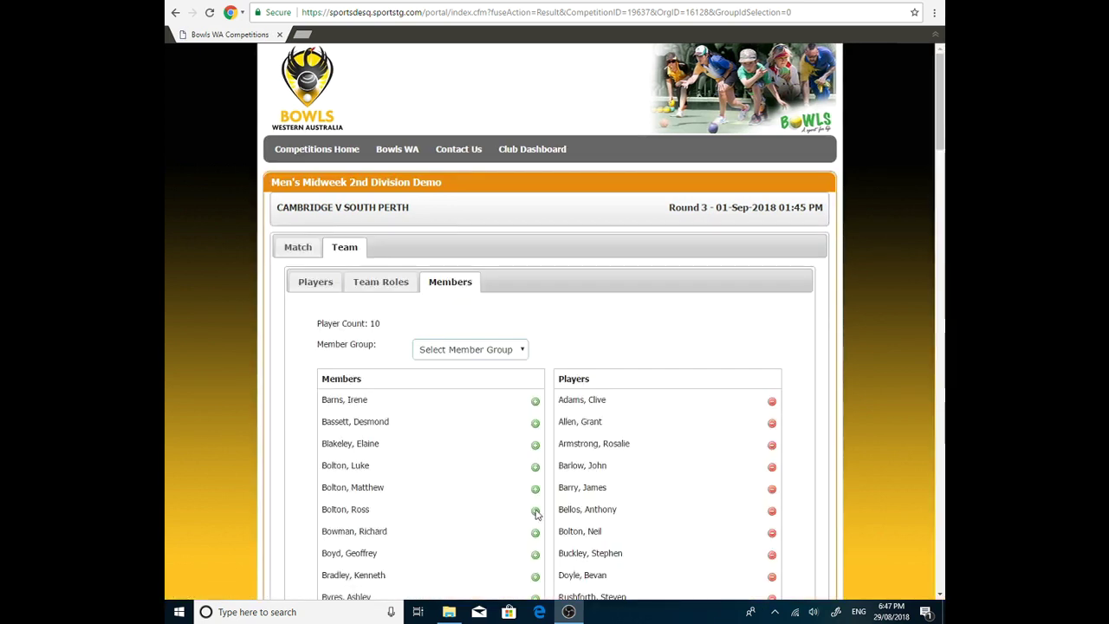
click(536, 489)
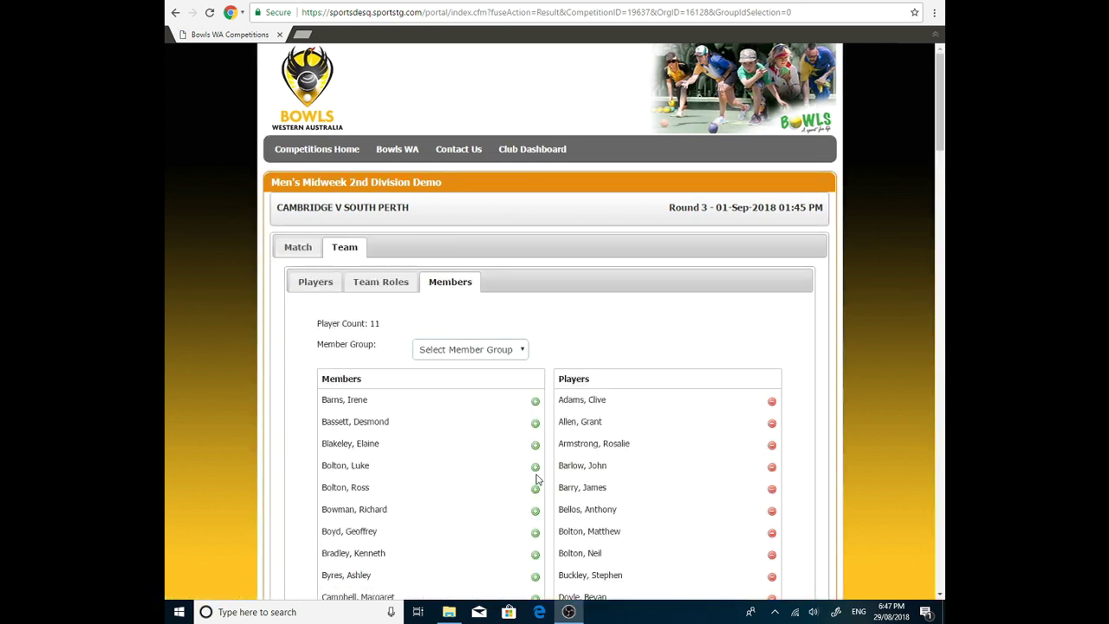
click(535, 401)
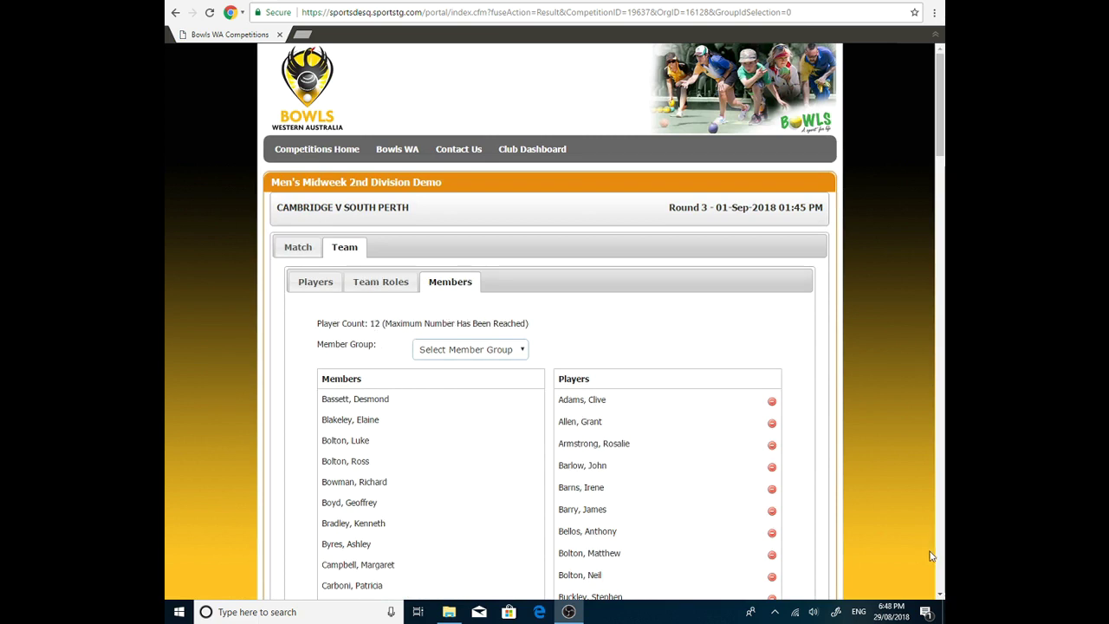
Step: Remove the sixth player from the selected list and add the fourth available member as the replacement
click(940, 598)
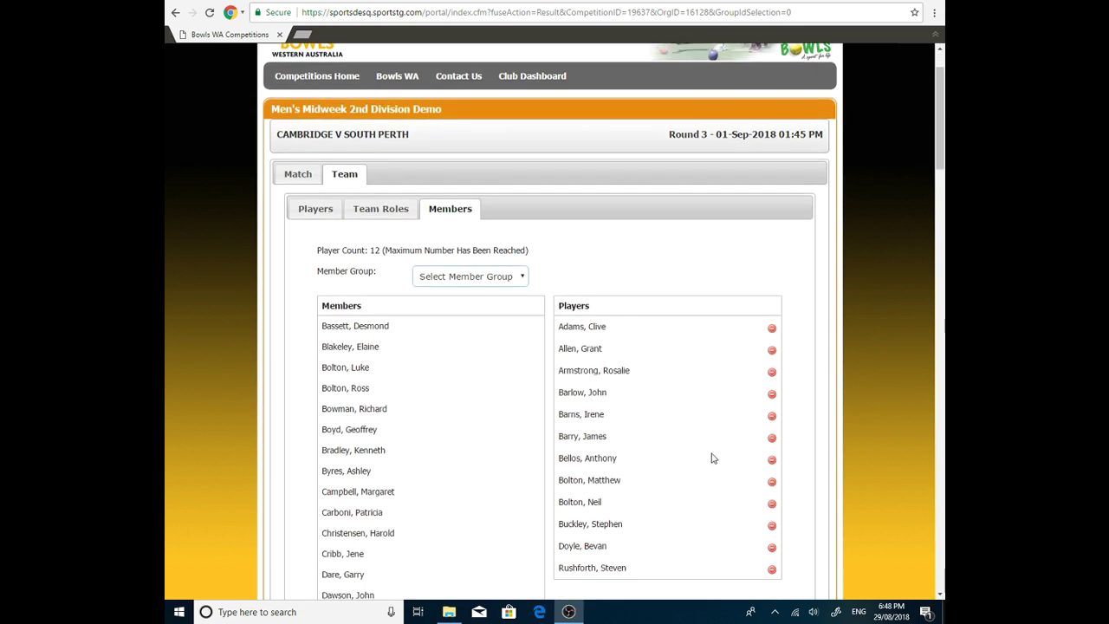
click(773, 439)
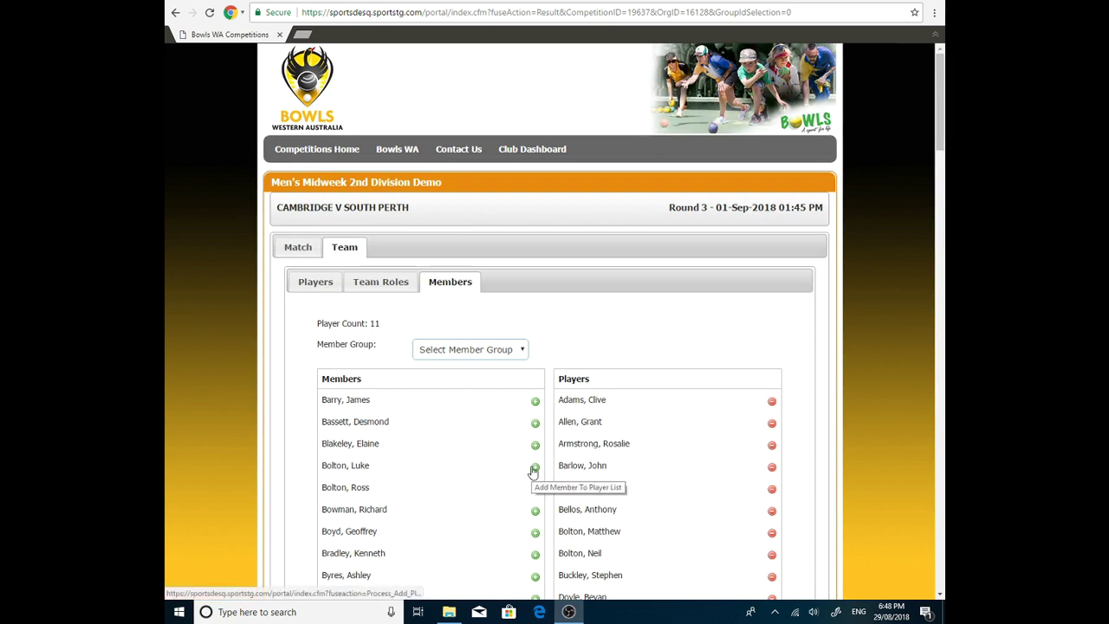
click(534, 469)
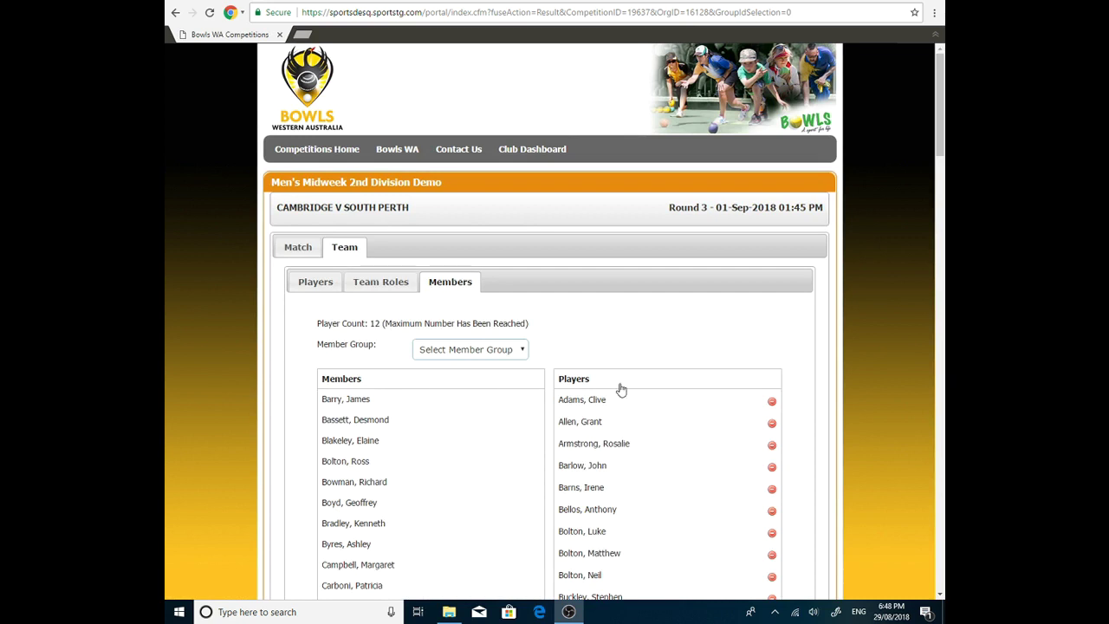
Step: Show the selected players' positions in the three teams and save them
click(940, 595)
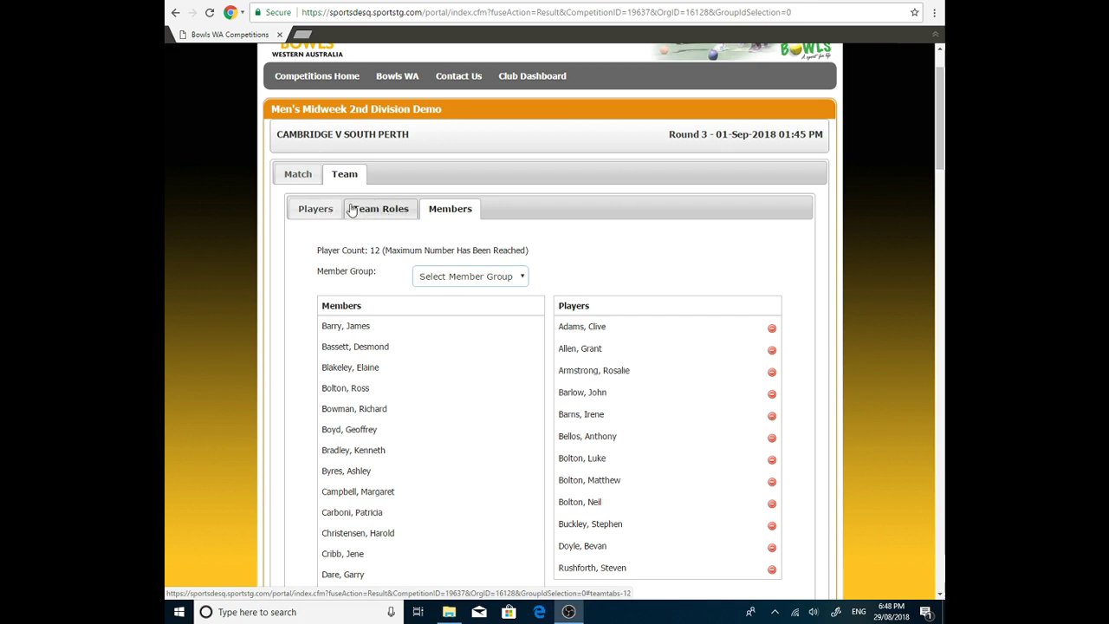
click(319, 210)
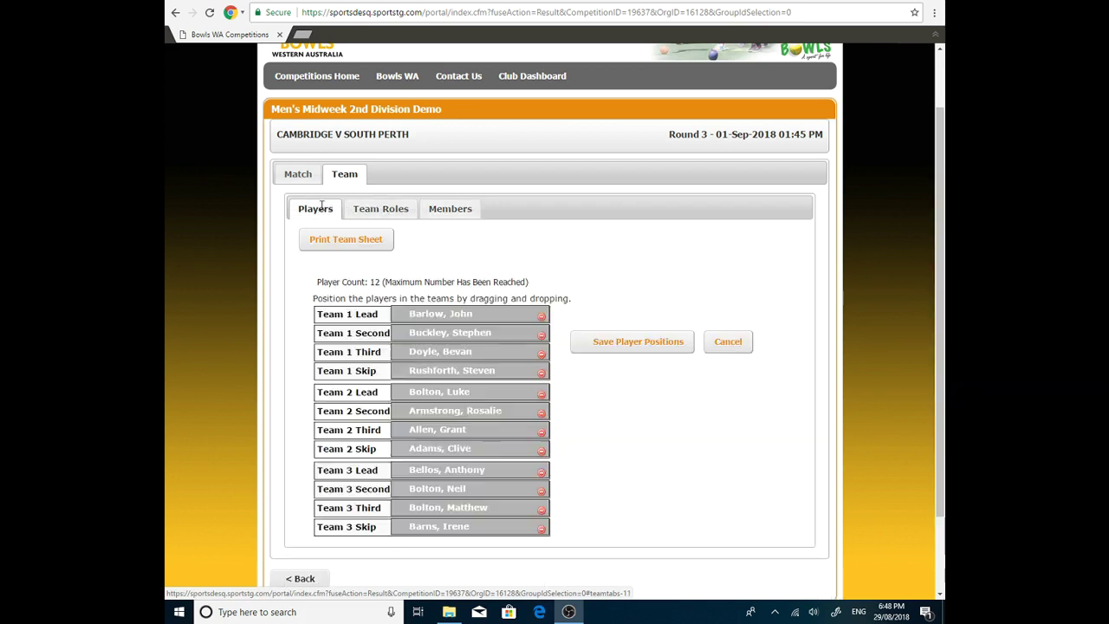
click(630, 344)
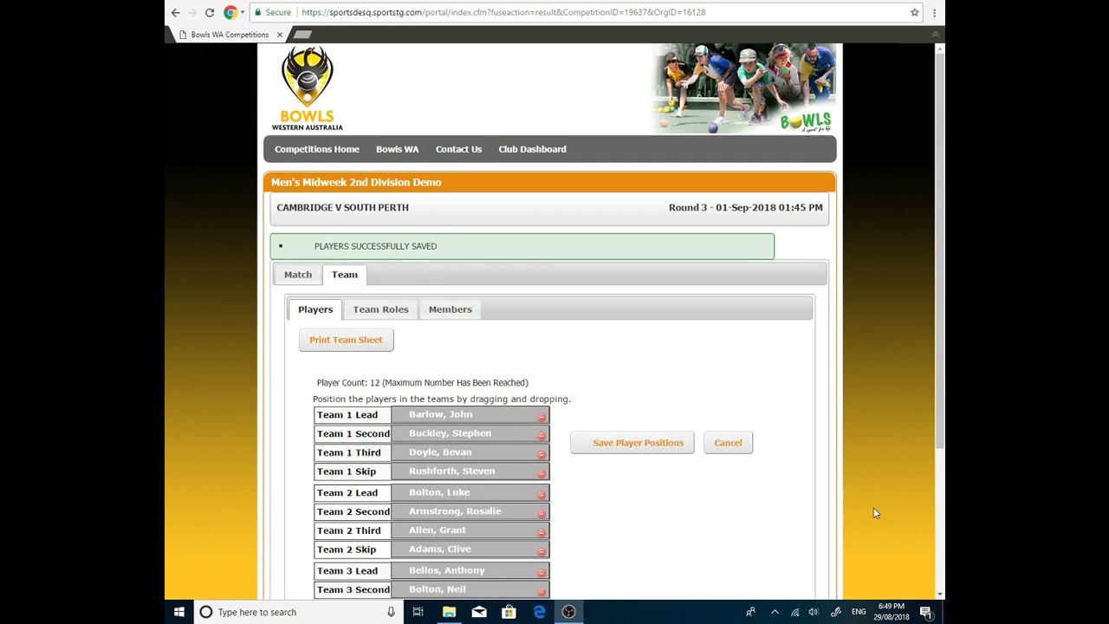
Step: Swap the Team 1 lead with the Team 2 third, swap Team 1's lead and second, and save the player positions
click(941, 596)
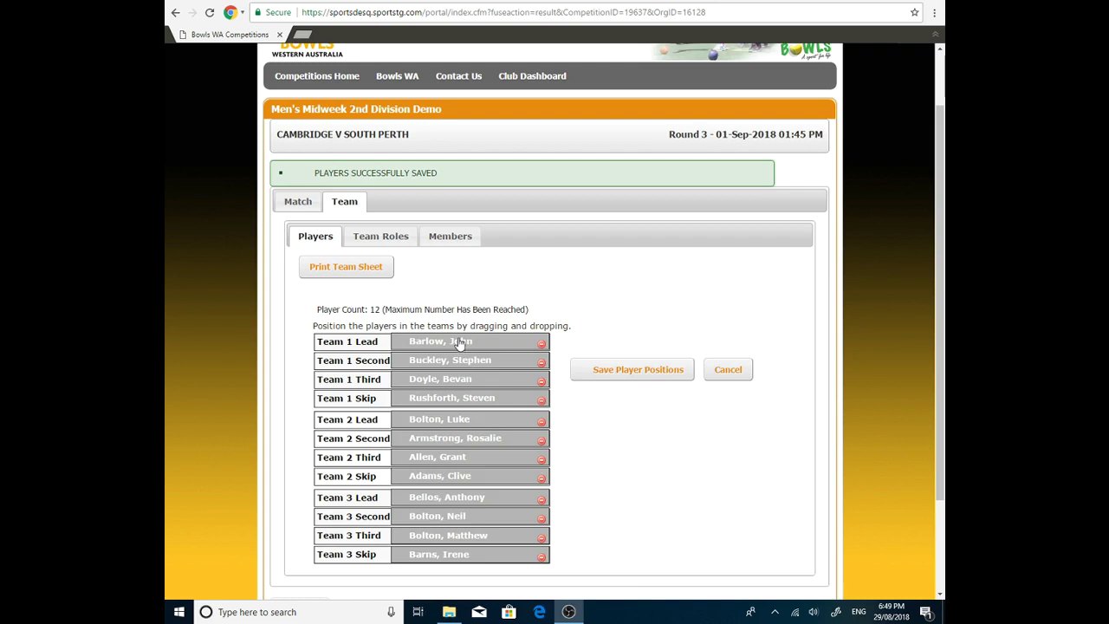
drag(459, 343, 456, 465)
drag(442, 344, 447, 363)
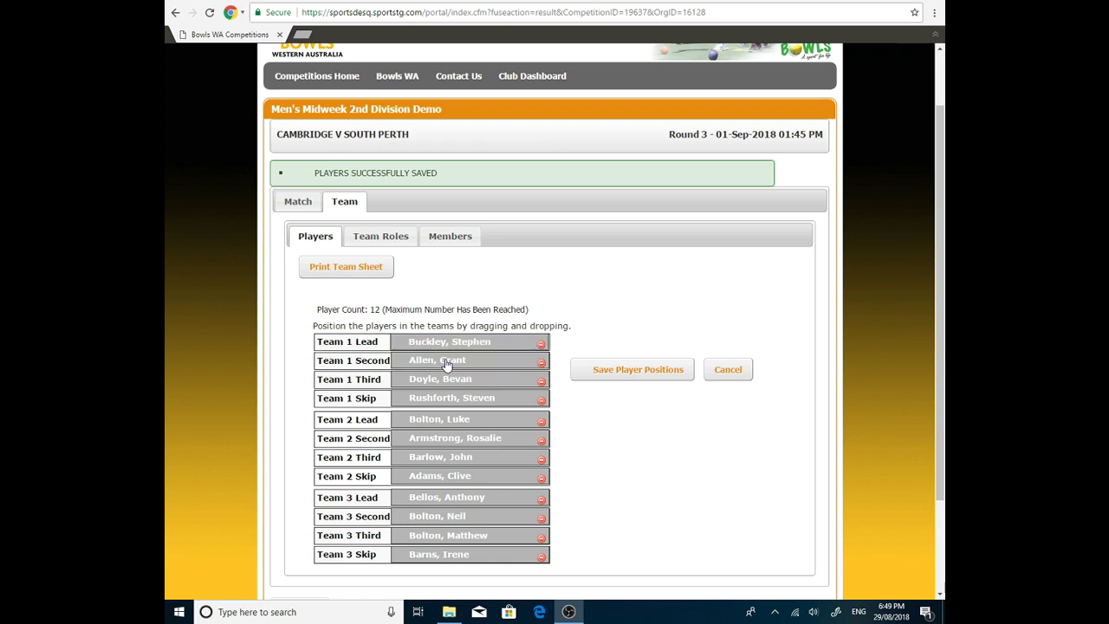
click(618, 375)
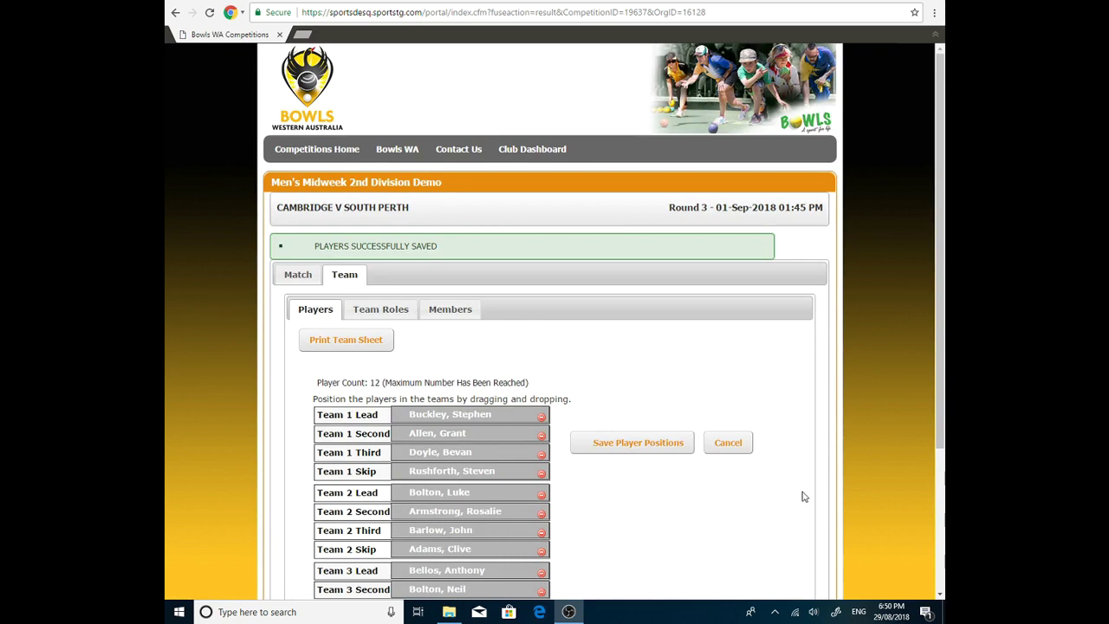
Step: Review the saved positions and the team sheet's print ordering options, then close the options without printing
click(941, 597)
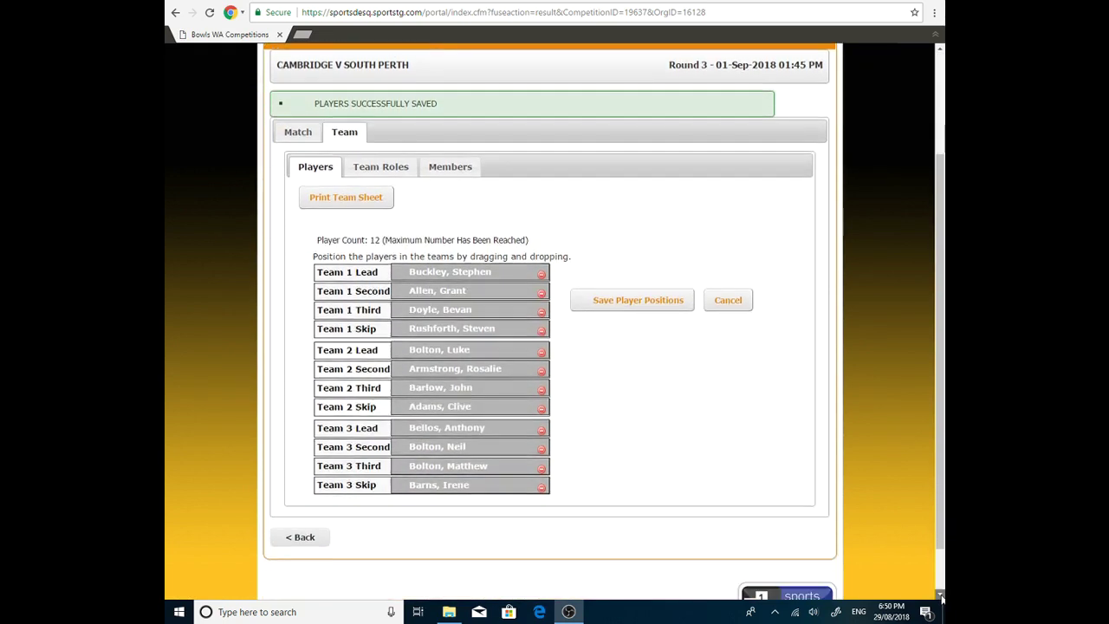
click(941, 54)
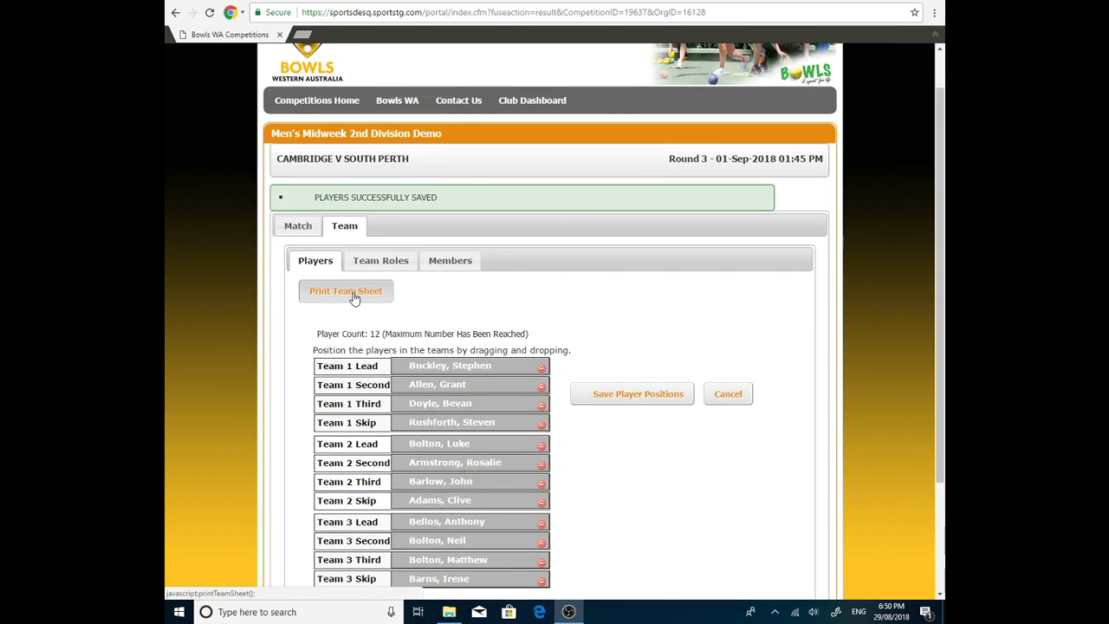
click(353, 298)
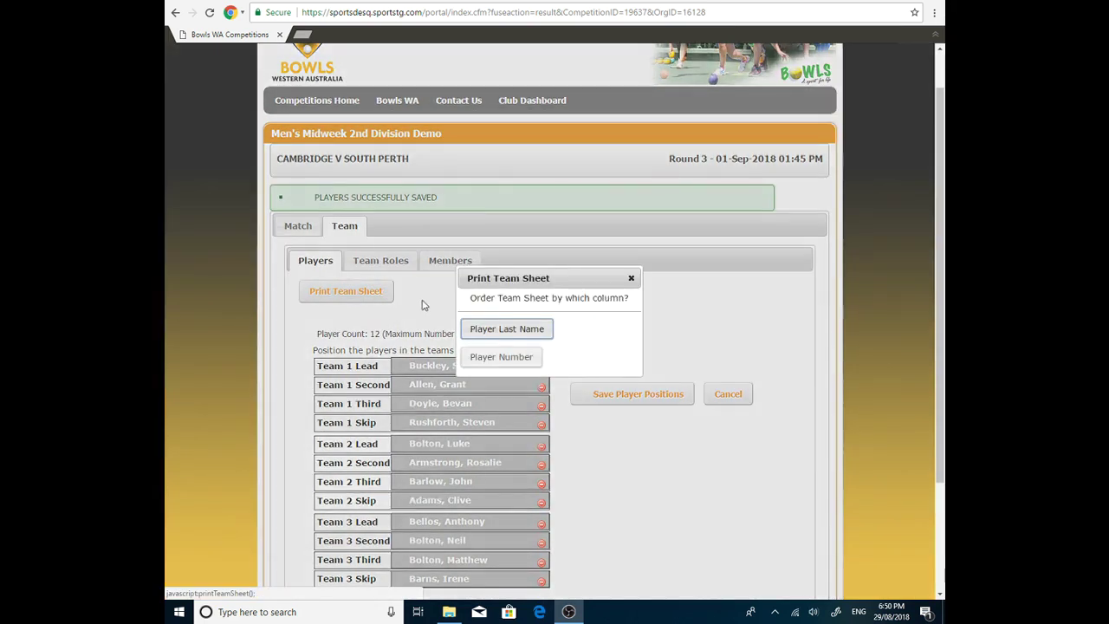
click(631, 278)
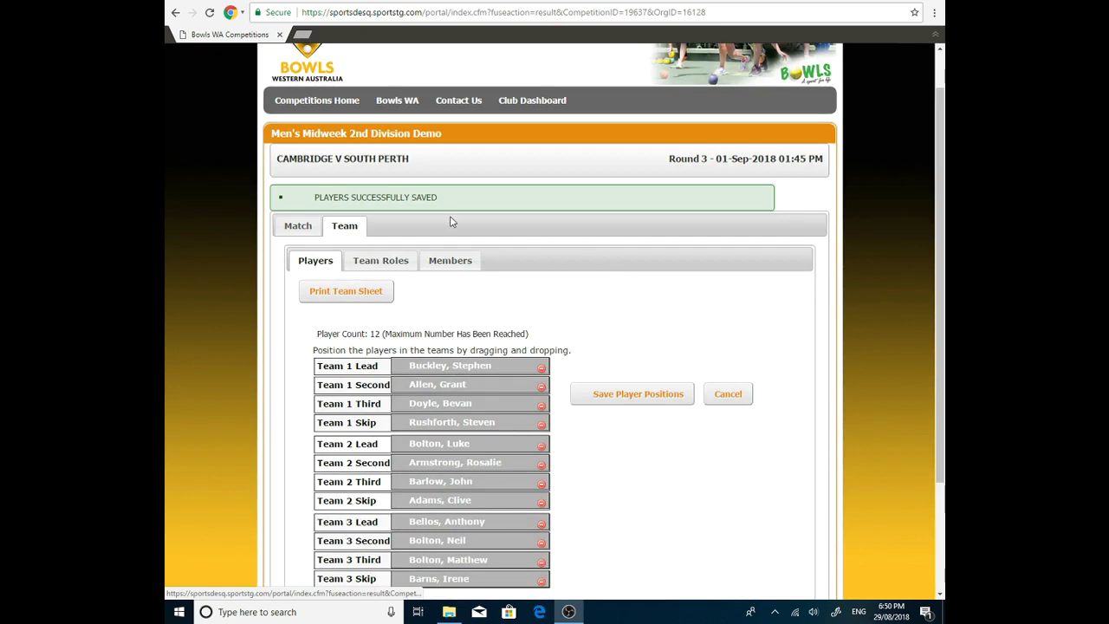
Step: View the match's result and score form, then return to the team's player positions and review them
click(295, 227)
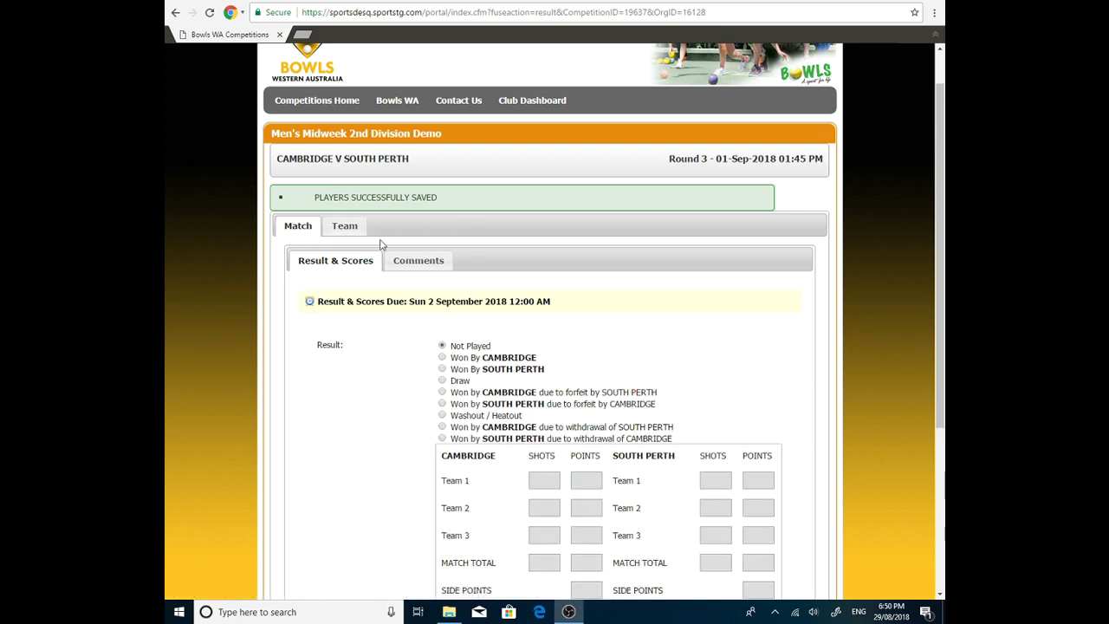
click(352, 225)
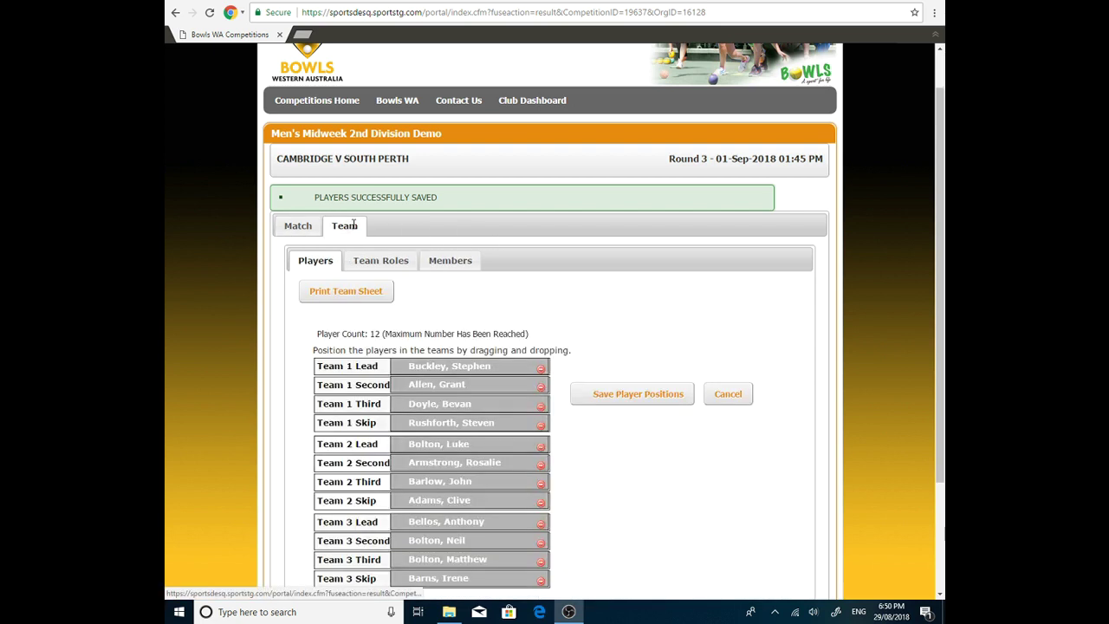
click(941, 598)
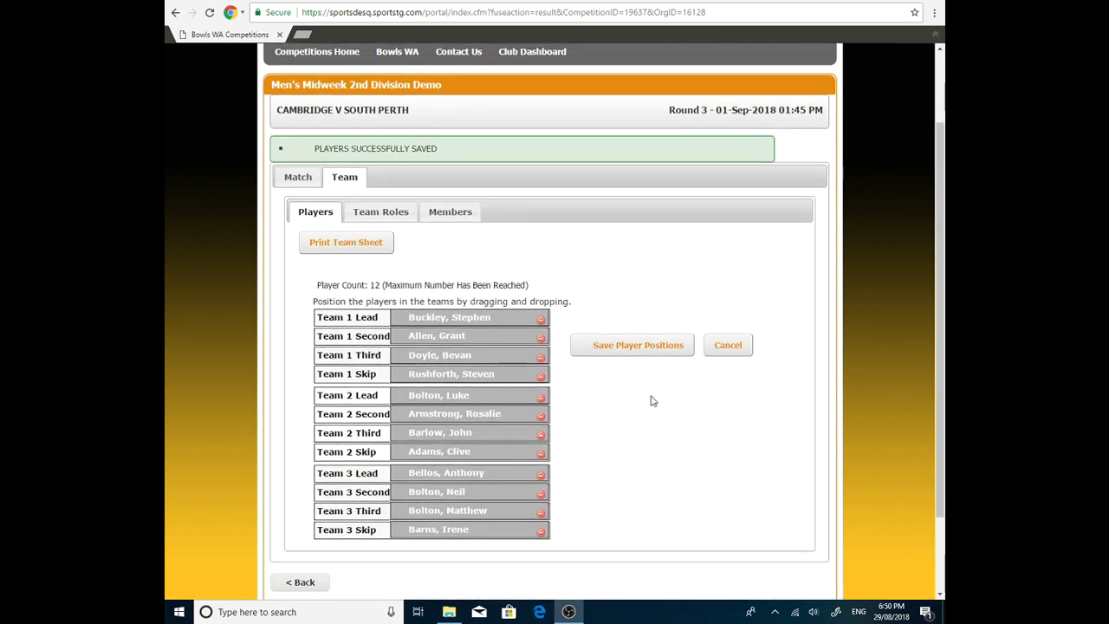
click(941, 77)
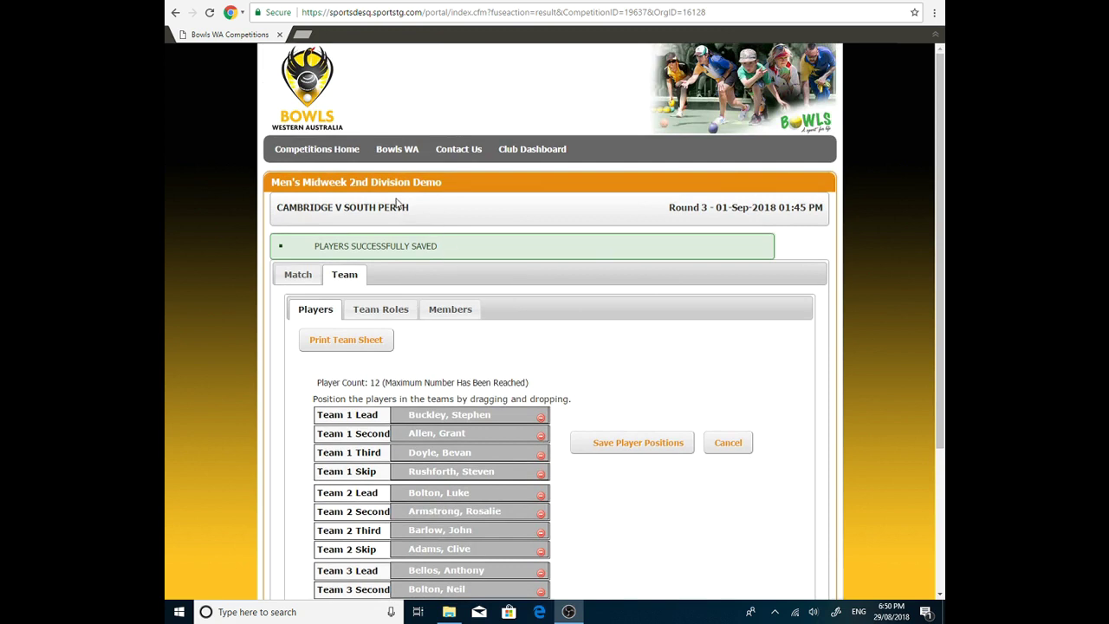
Step: Return to the competitions home page and log out of the Cambridge club administrator account
click(316, 152)
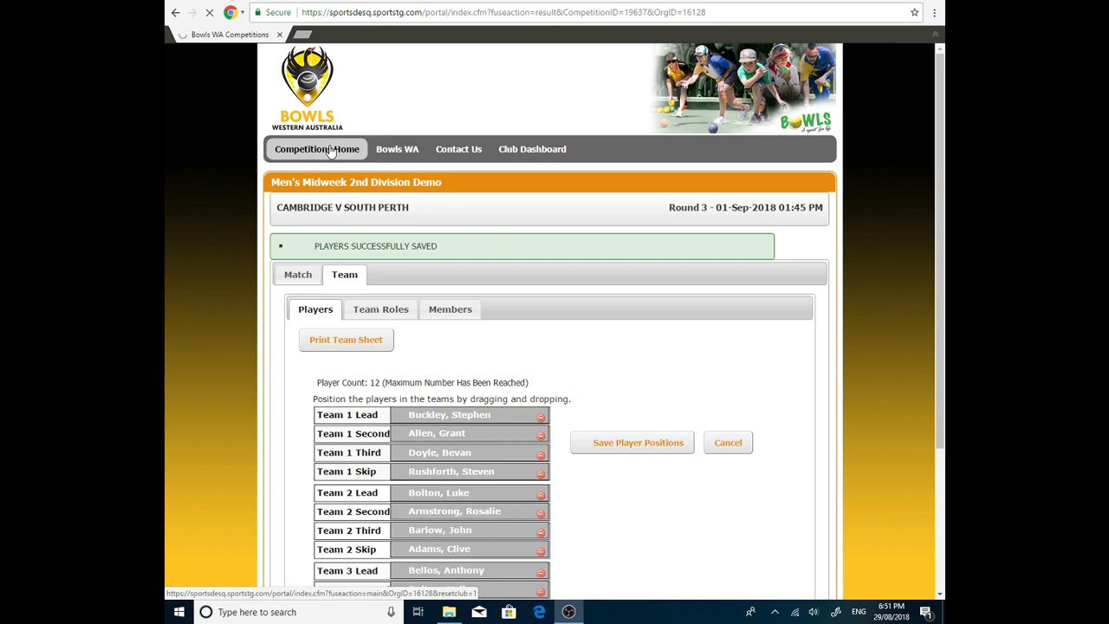
click(330, 150)
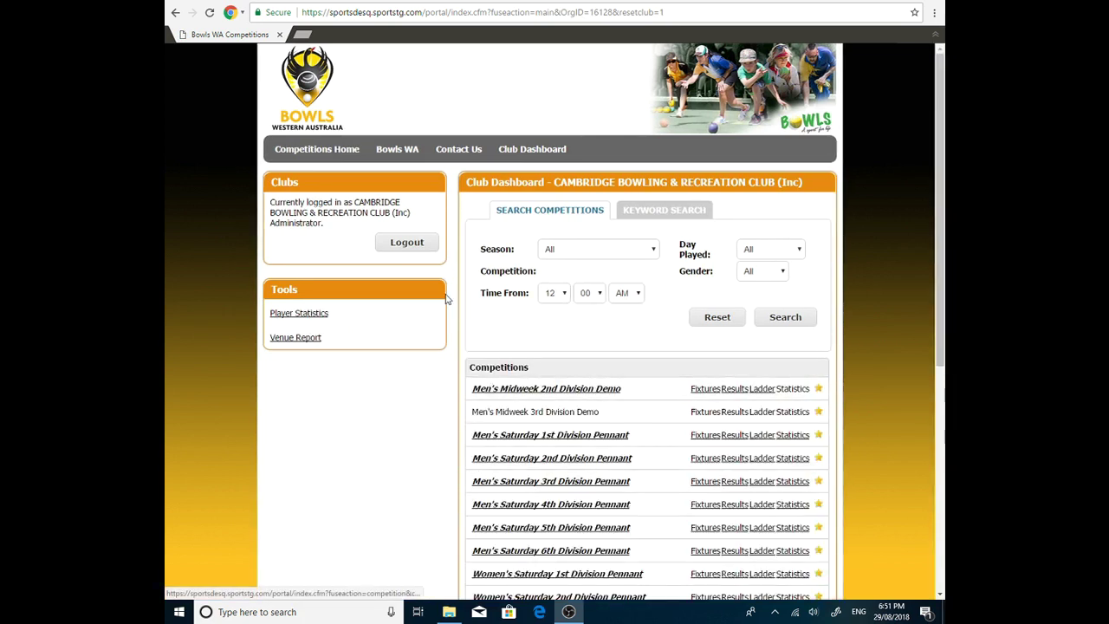
click(399, 247)
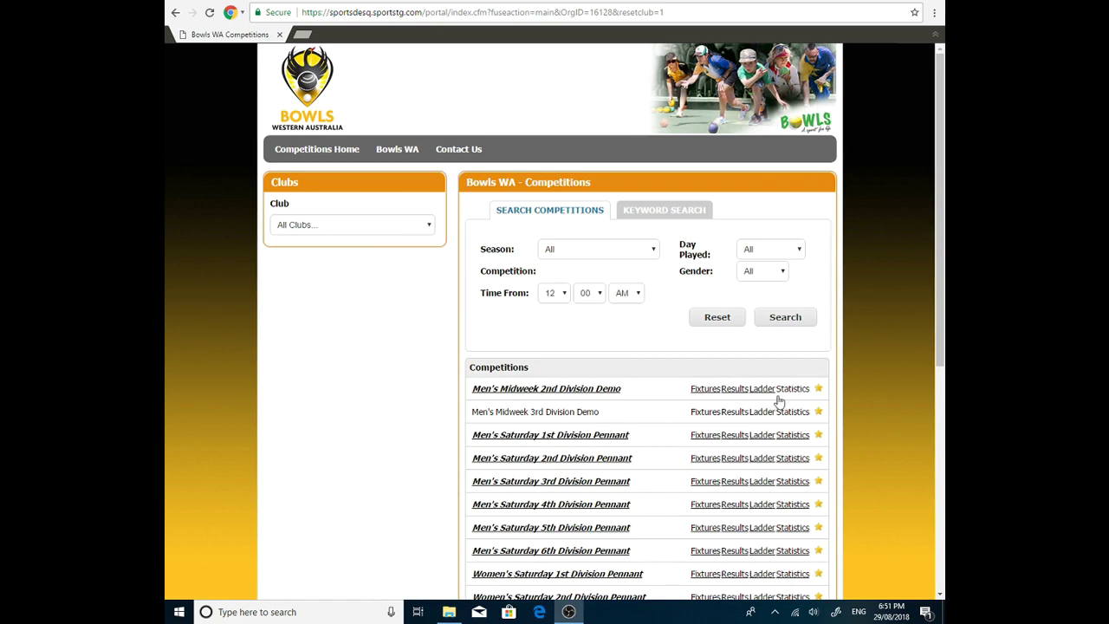
Step: Open the Osborne Park v Cambridge match for editing from the 2nd Division Gold fixtures of Men's Midweek 2nd Division Demo
click(940, 595)
click(940, 595)
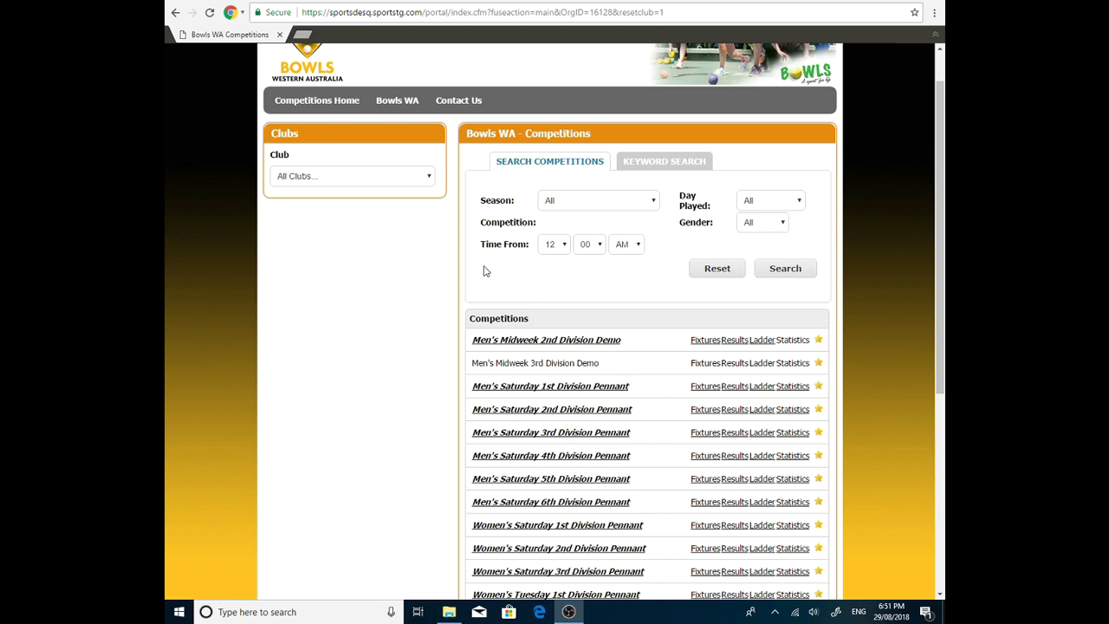
click(543, 341)
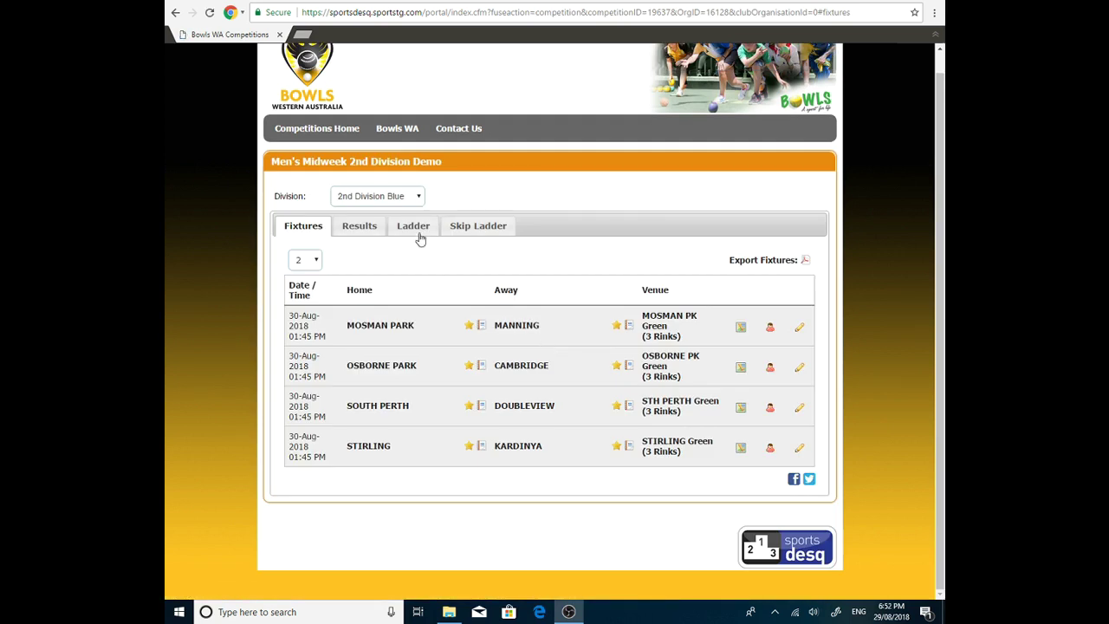
click(411, 197)
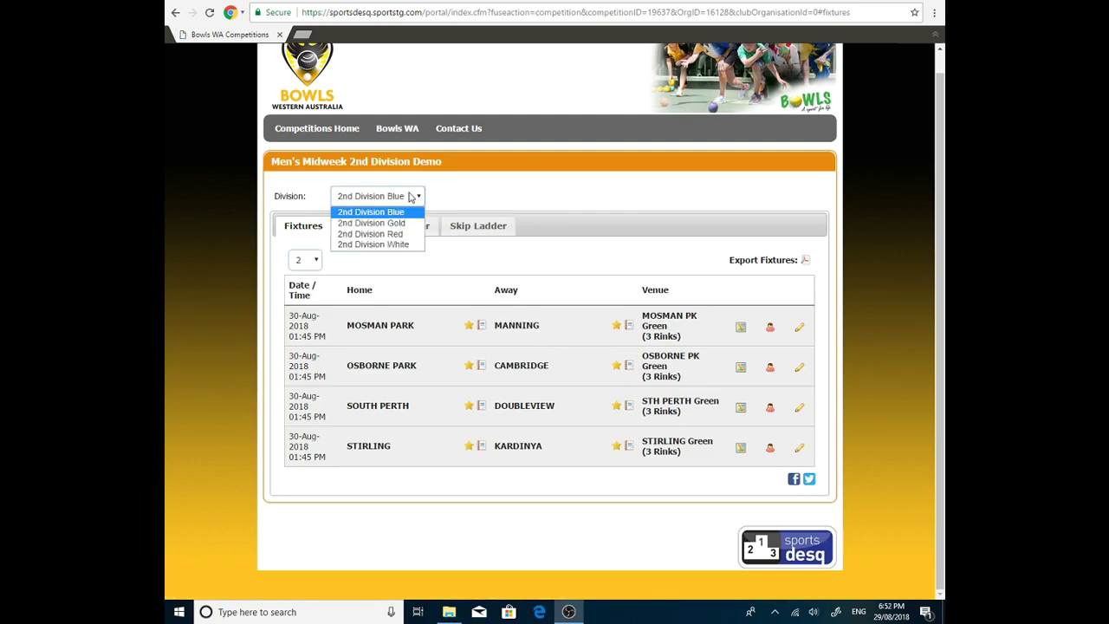
click(383, 224)
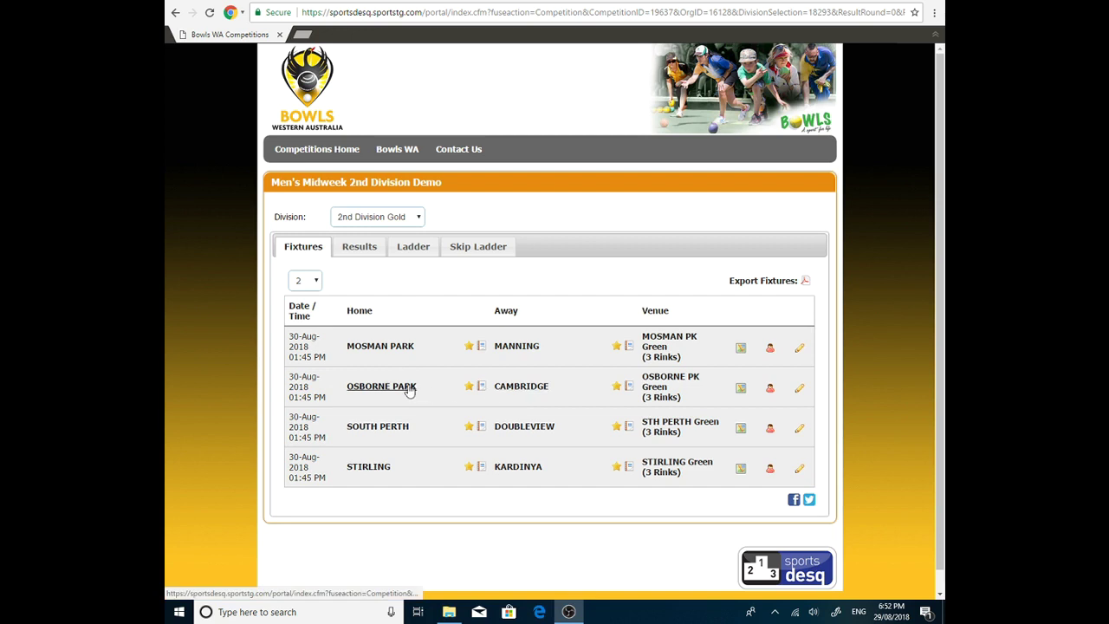
click(800, 392)
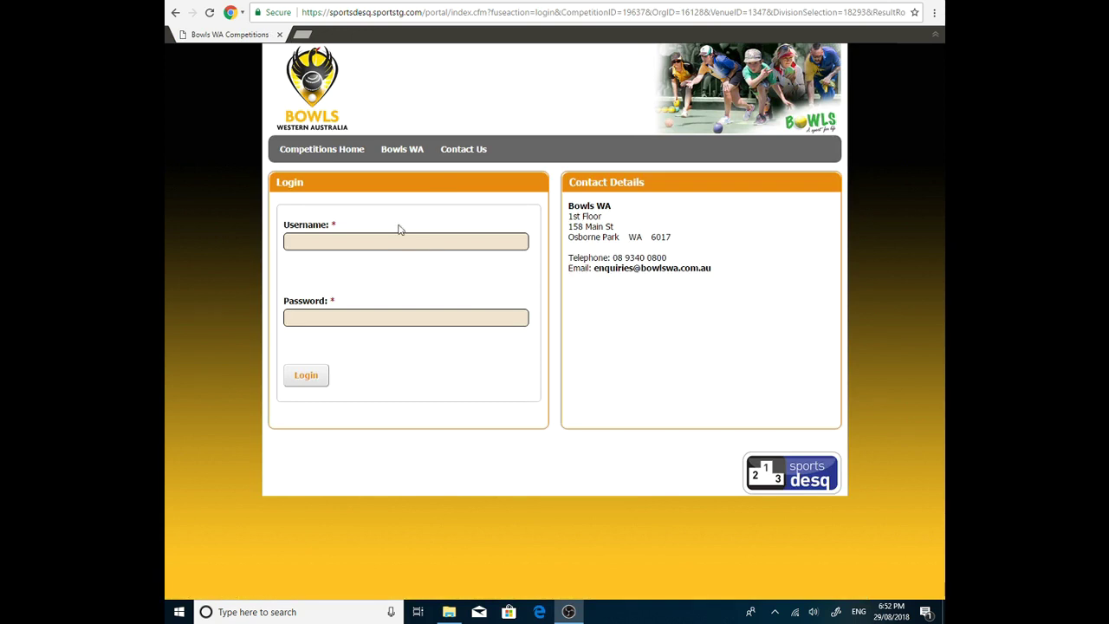
Step: Log in to the match page with the team's username and password
click(342, 246)
text(Bucky)
click(318, 318)
text(••••••)
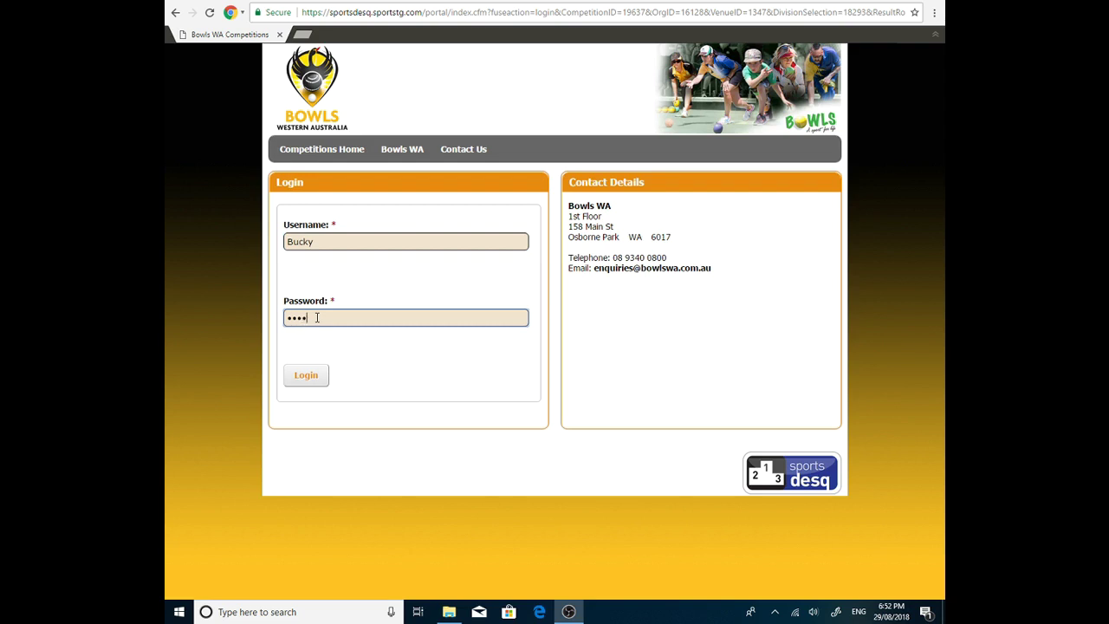
text(•••)
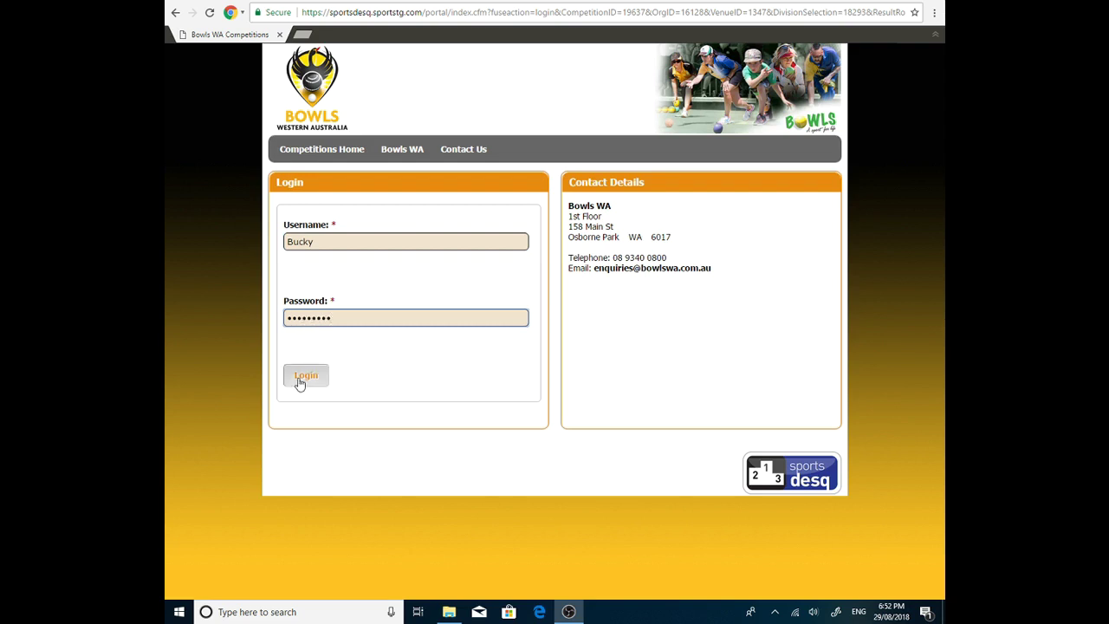
click(306, 376)
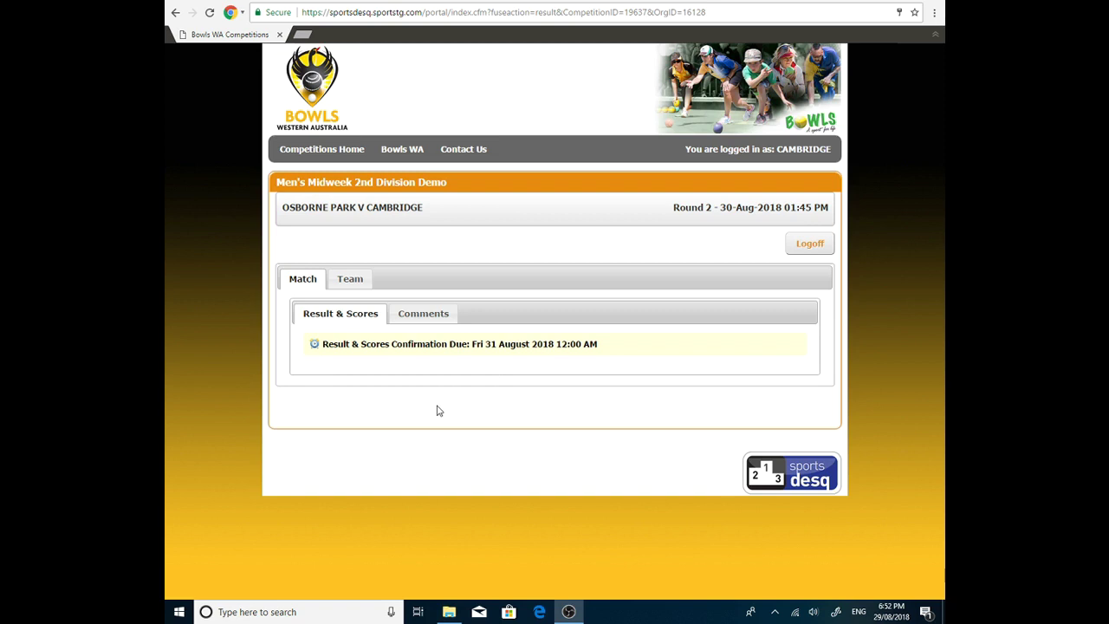
Step: Show the list of club members available for selection in the Osborne Park v Cambridge team
click(350, 278)
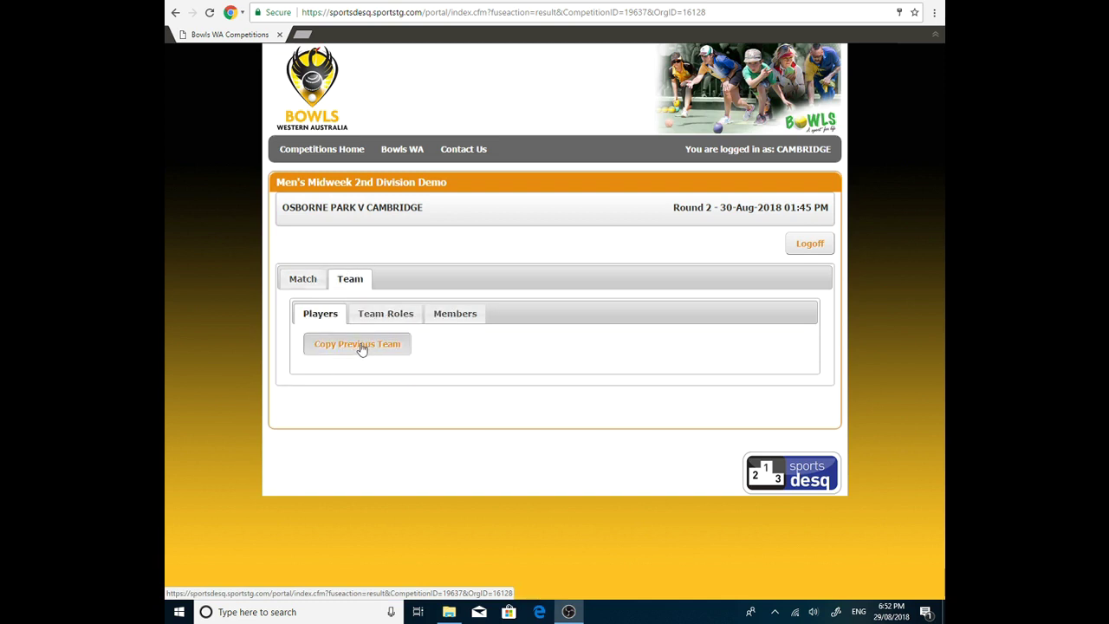
click(454, 314)
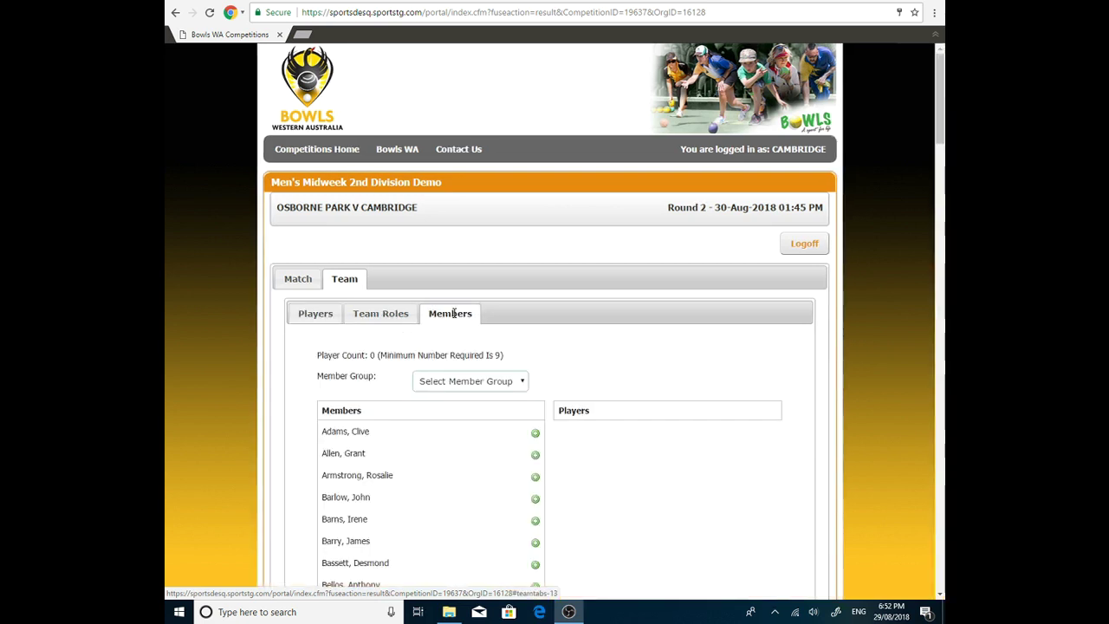
click(941, 597)
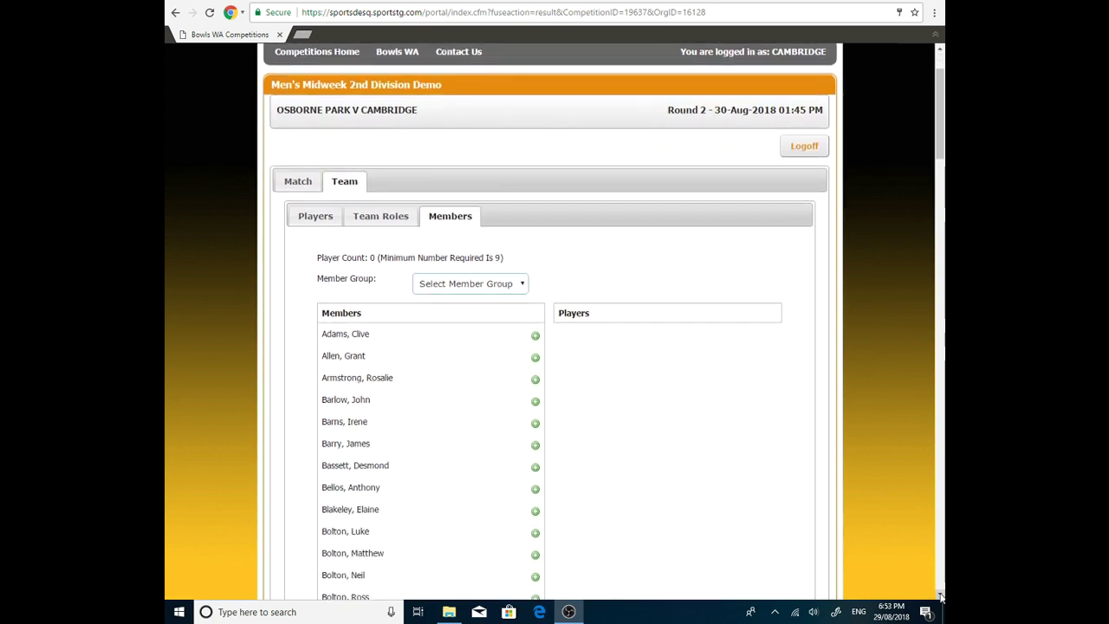